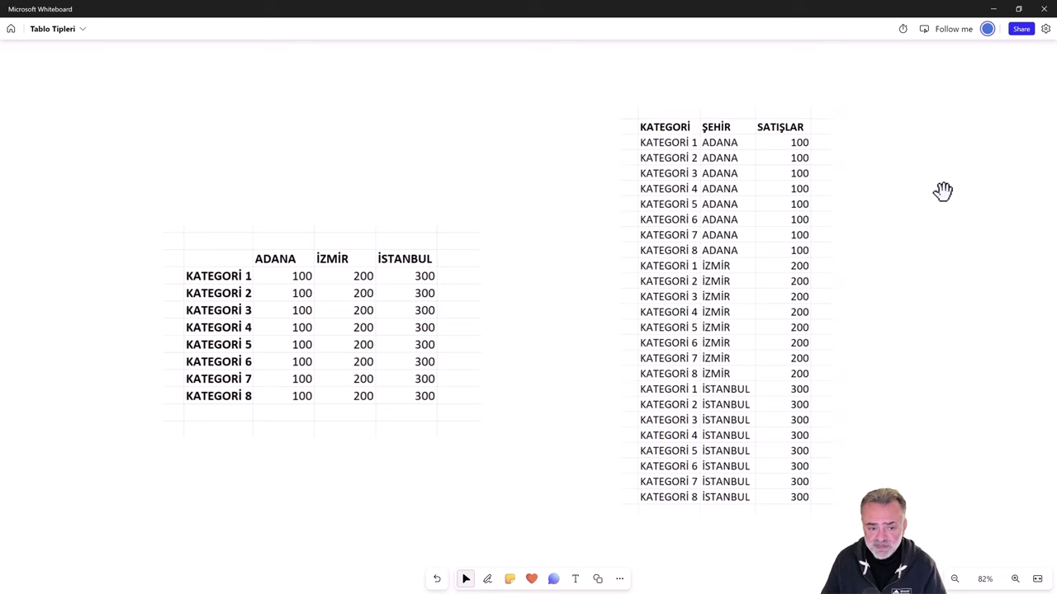
Pan up to the wide monthly sales table and its long Bölge/Kategori/Ay version, selecting both
drag(944, 191, 948, 500)
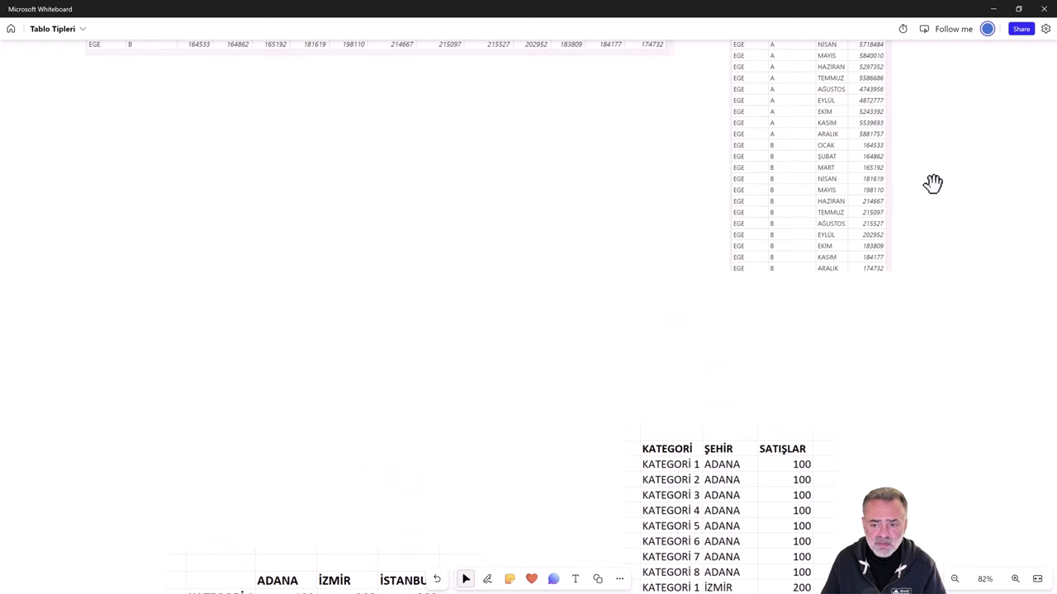
drag(932, 184, 929, 471)
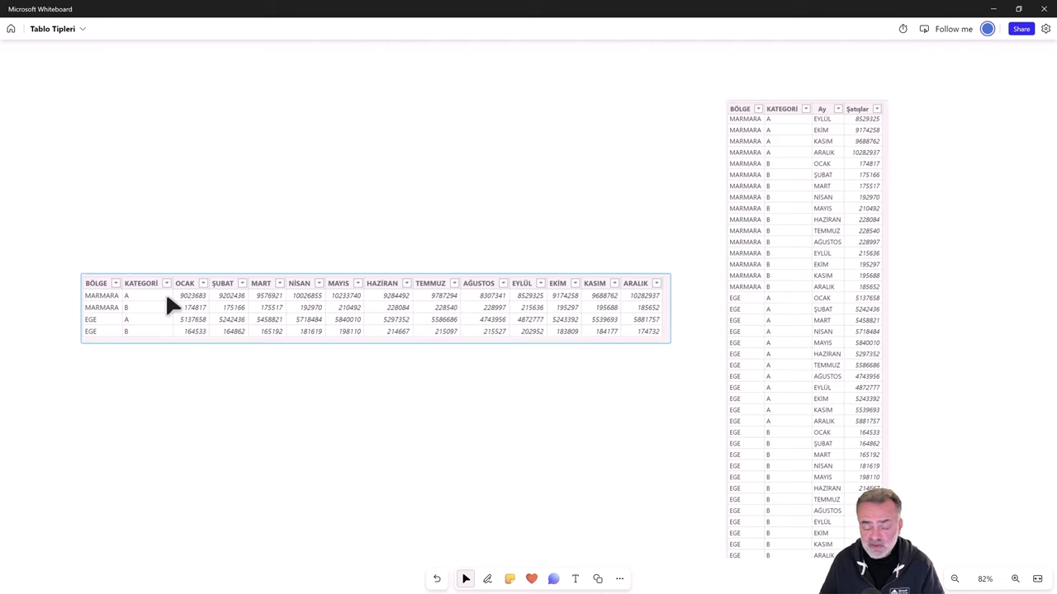
click(299, 307)
click(812, 285)
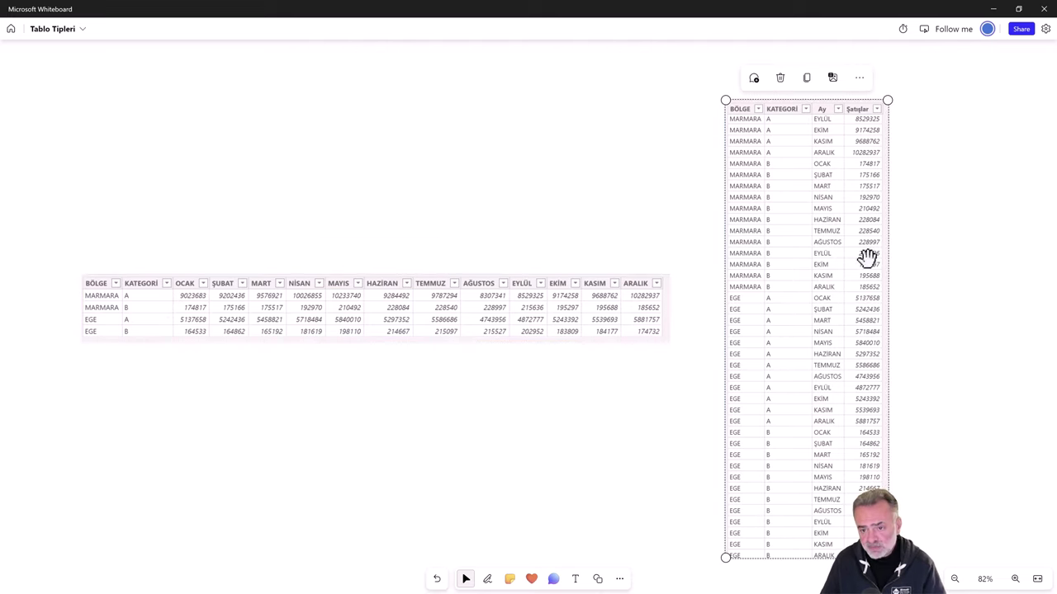
Scroll up to the FACT TABLOSU ÖRNEKLERİ section with the sales fact, customer and product tables
drag(950, 240, 950, 342)
scroll(950, 342, up, 5)
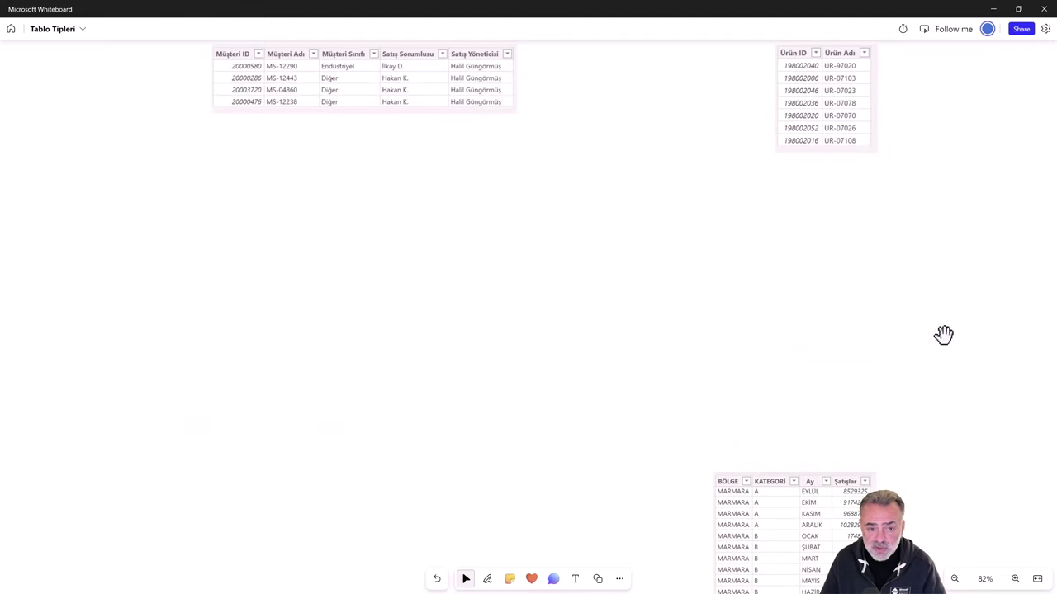
scroll(941, 361, up, 5)
scroll(998, 262, up, 3)
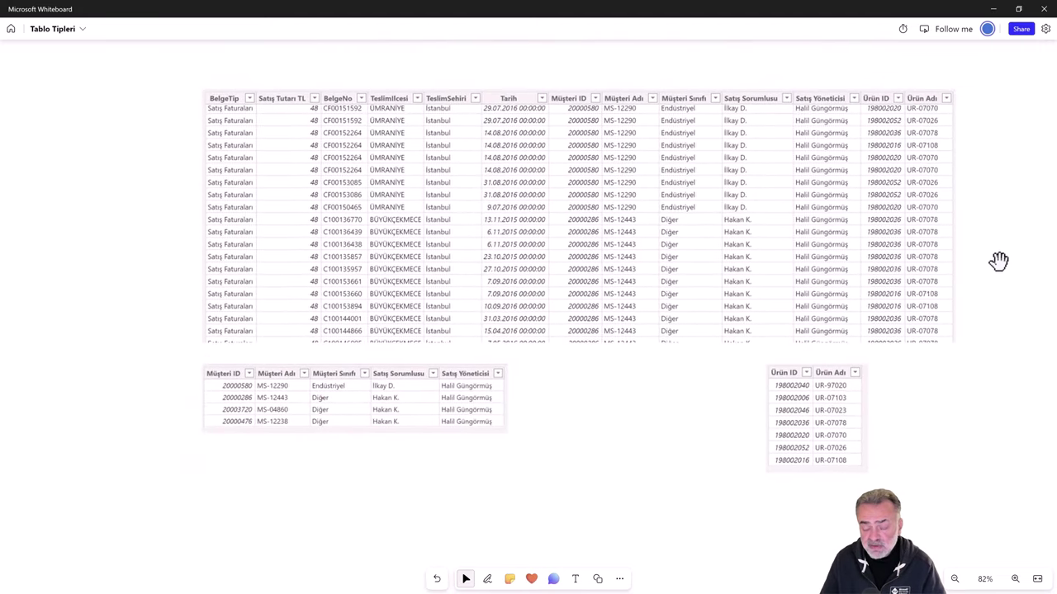
drag(988, 331, 984, 331)
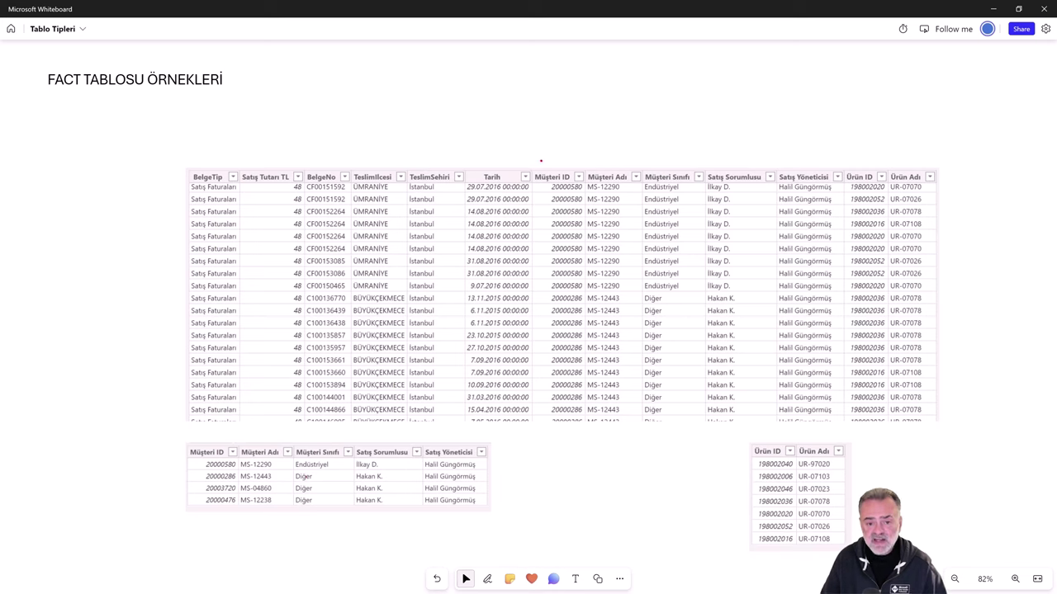
Outline the Müşteri ID column, the customer table and the Ürün ID / Ürün Adı table in red
drag(532, 154, 534, 212)
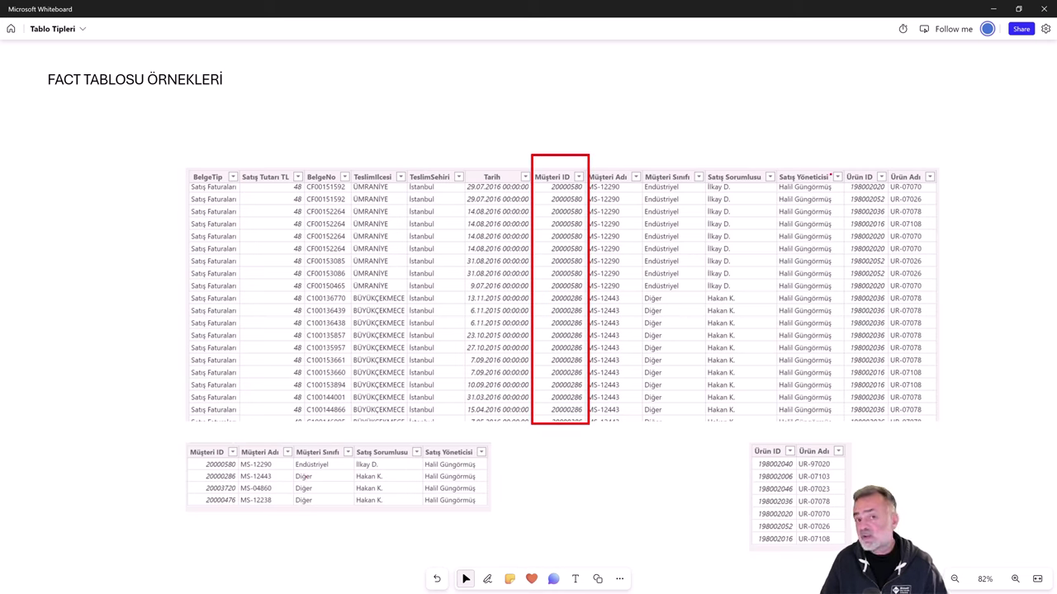
drag(833, 159, 834, 162)
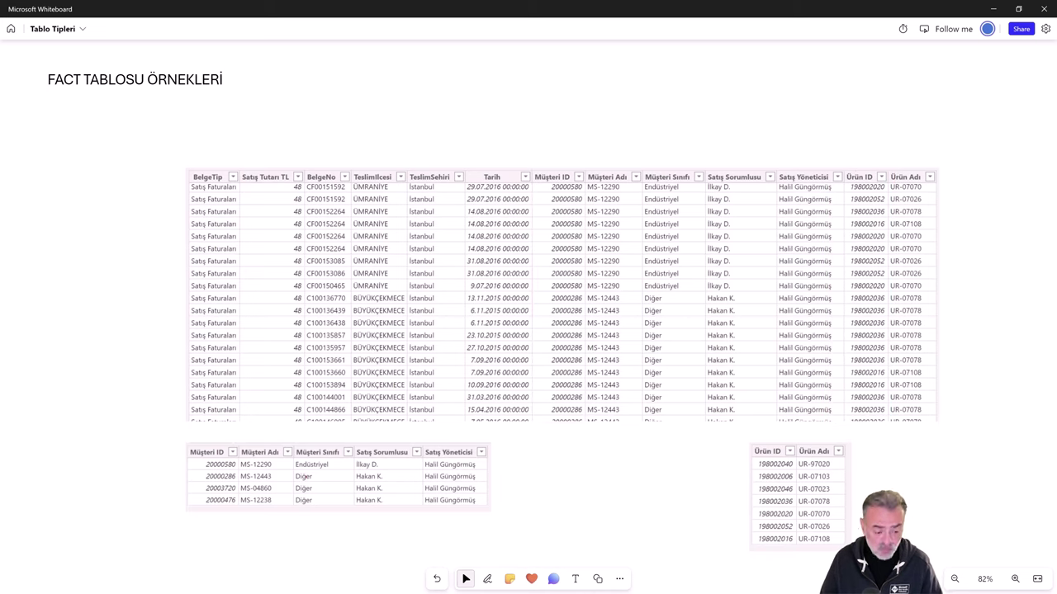
drag(158, 436, 547, 555)
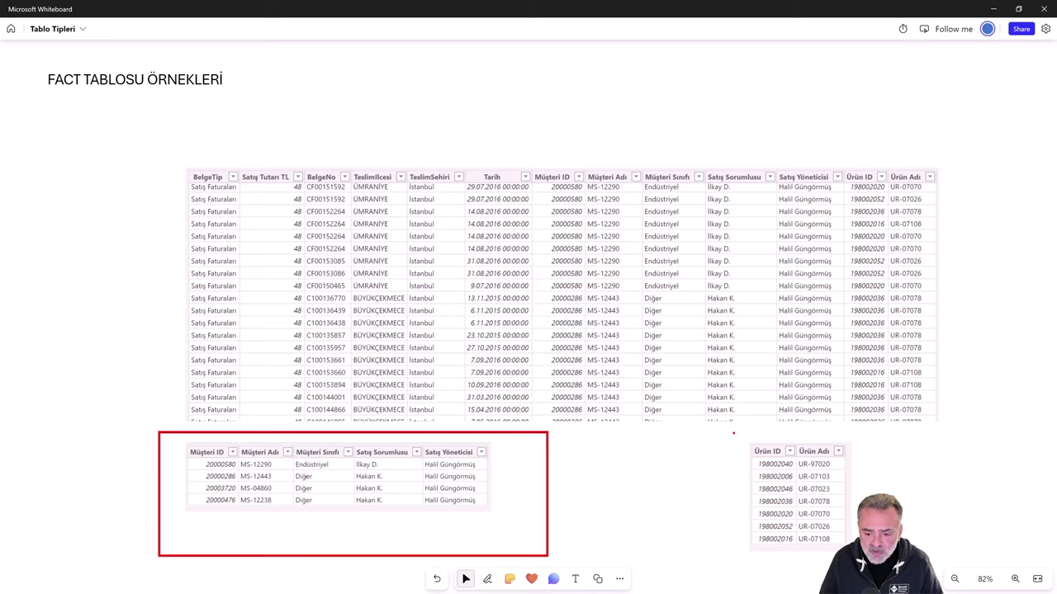
drag(733, 433, 947, 558)
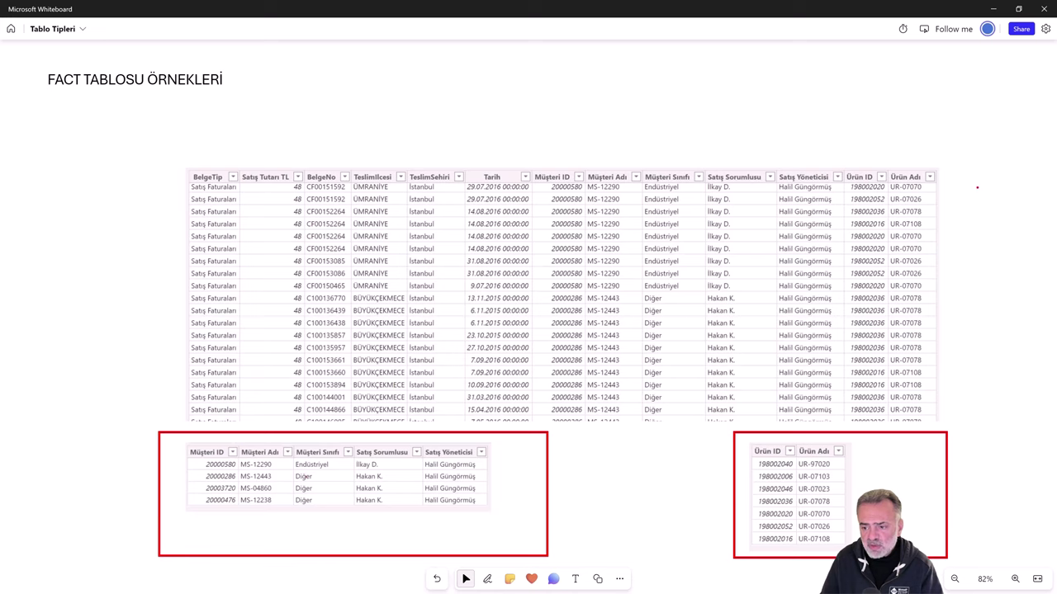
scroll(967, 318, up, 2)
Mark the pivot's Values area with a red box, arrow and 'metrikler' label, then erase them
scroll(953, 495, up, 4)
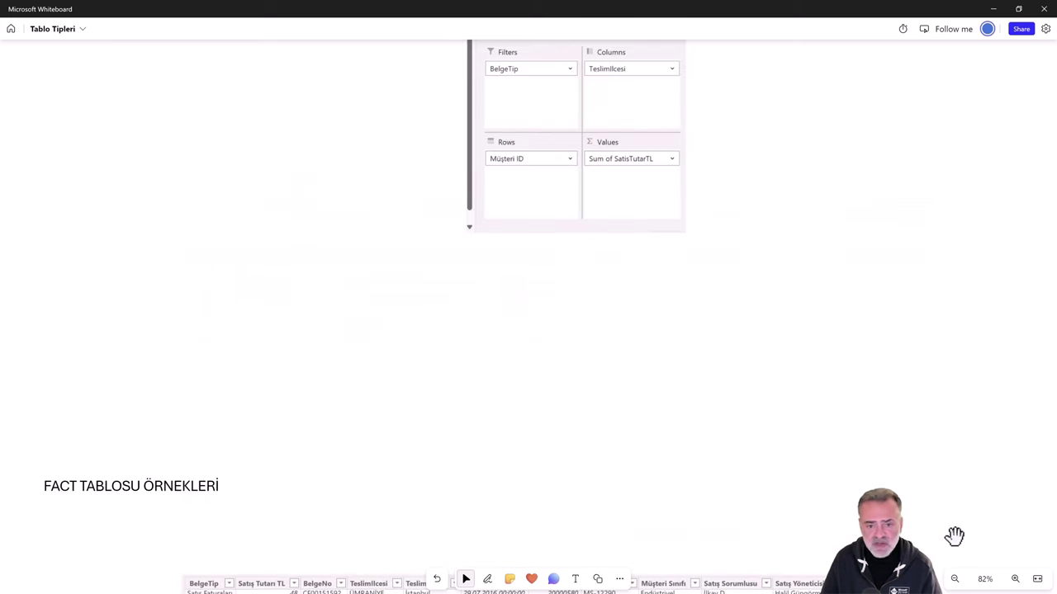
scroll(867, 392, up, 4)
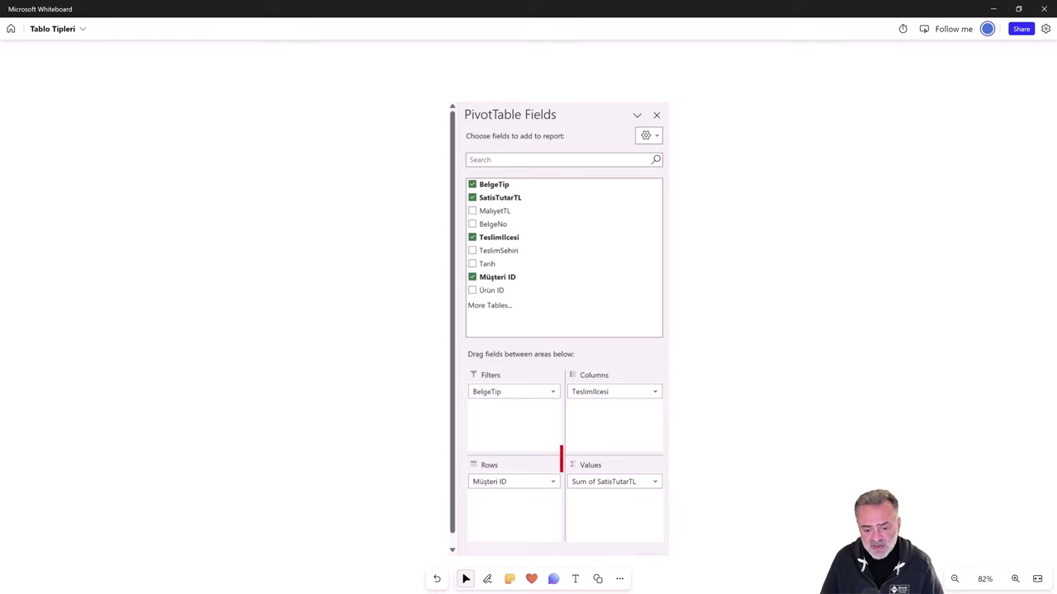
drag(565, 447, 562, 447)
drag(684, 499, 821, 393)
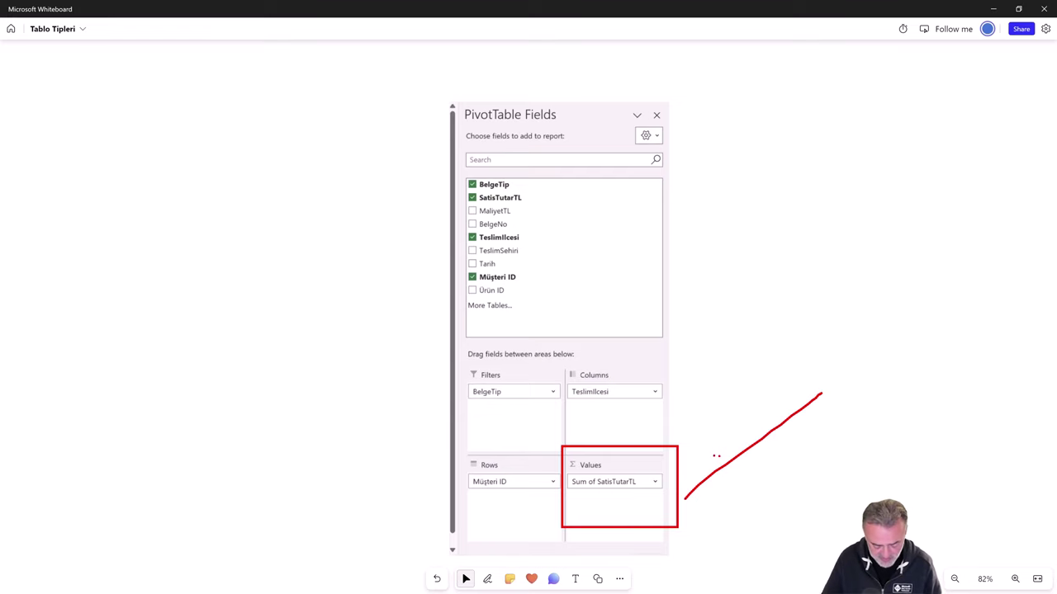
click(714, 462)
text(metr)
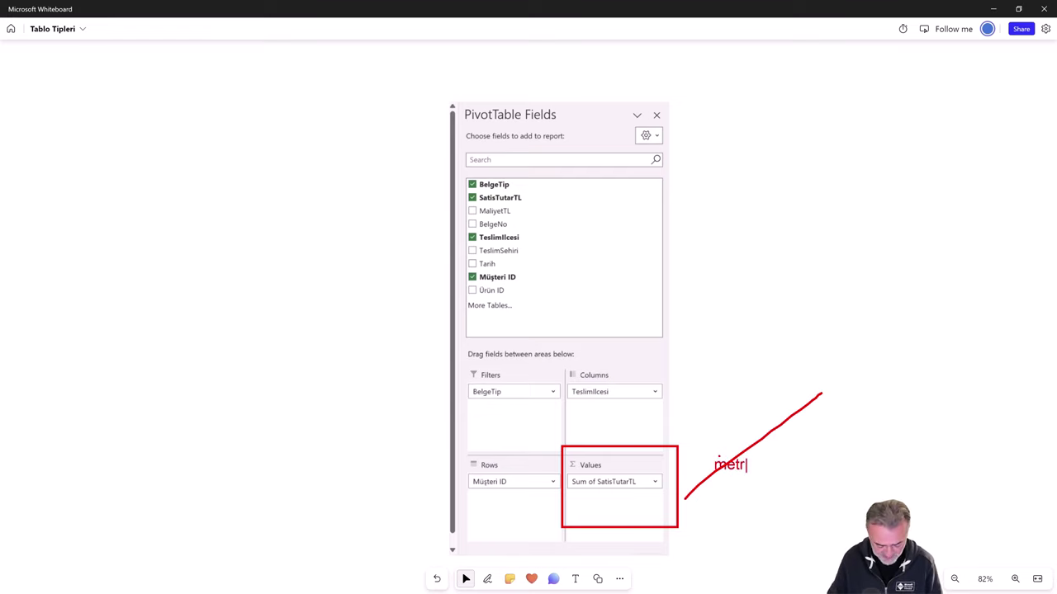
text(ikler)
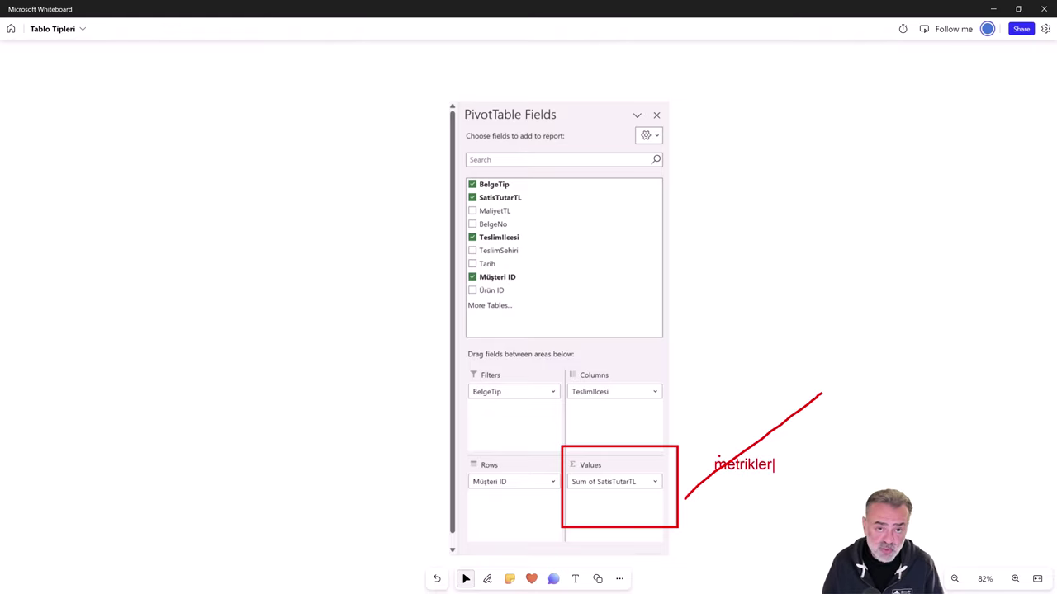
key(Escape)
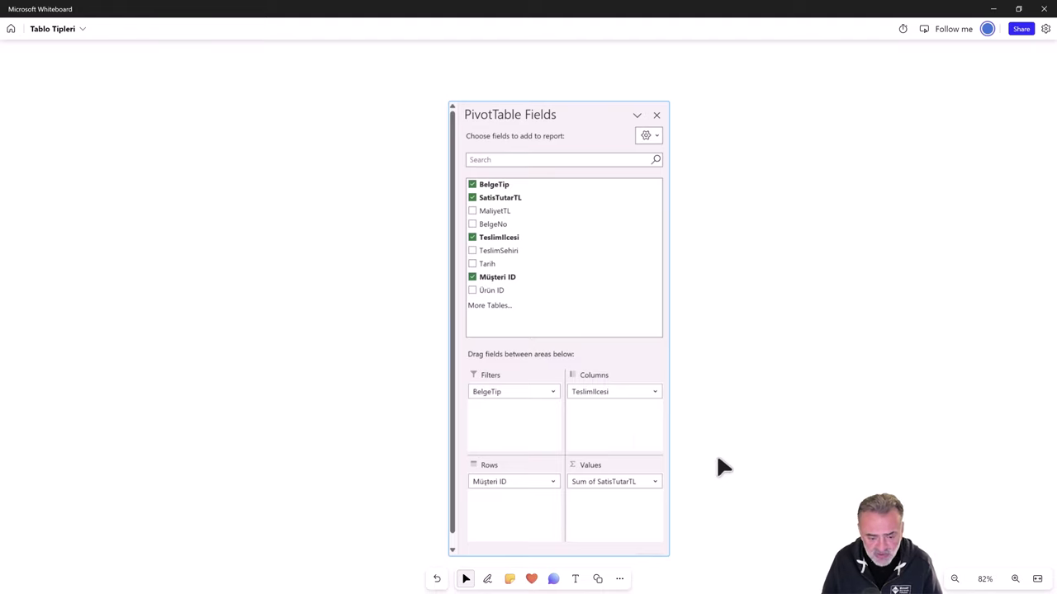
Ink around the Filters, Columns, Rows and Values areas and the BelgeTip, Müşteri ID, Teslimİlcesi fields, then clear it
drag(446, 369, 560, 426)
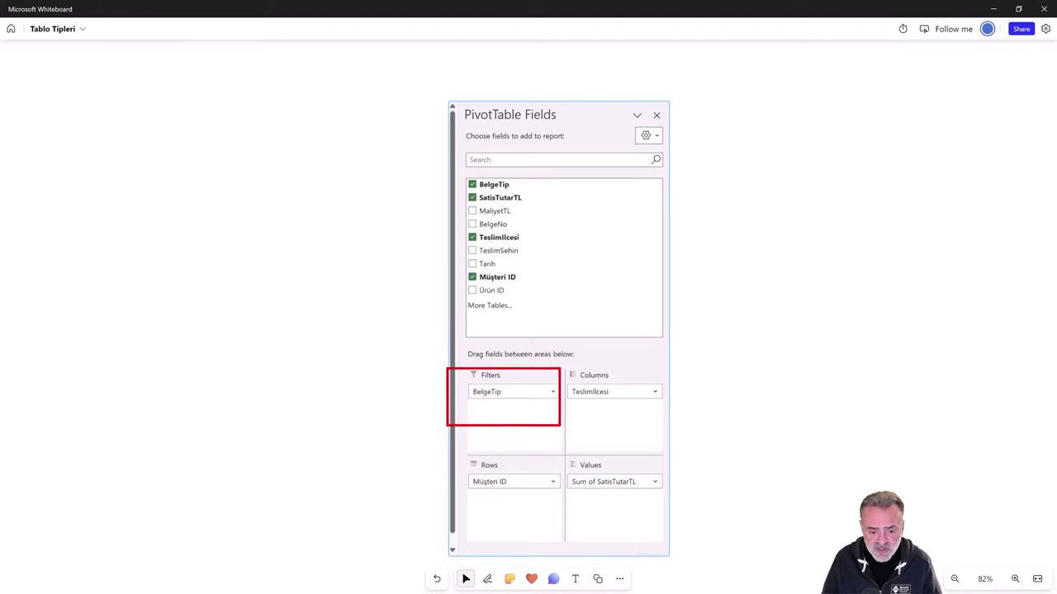
drag(565, 366, 674, 424)
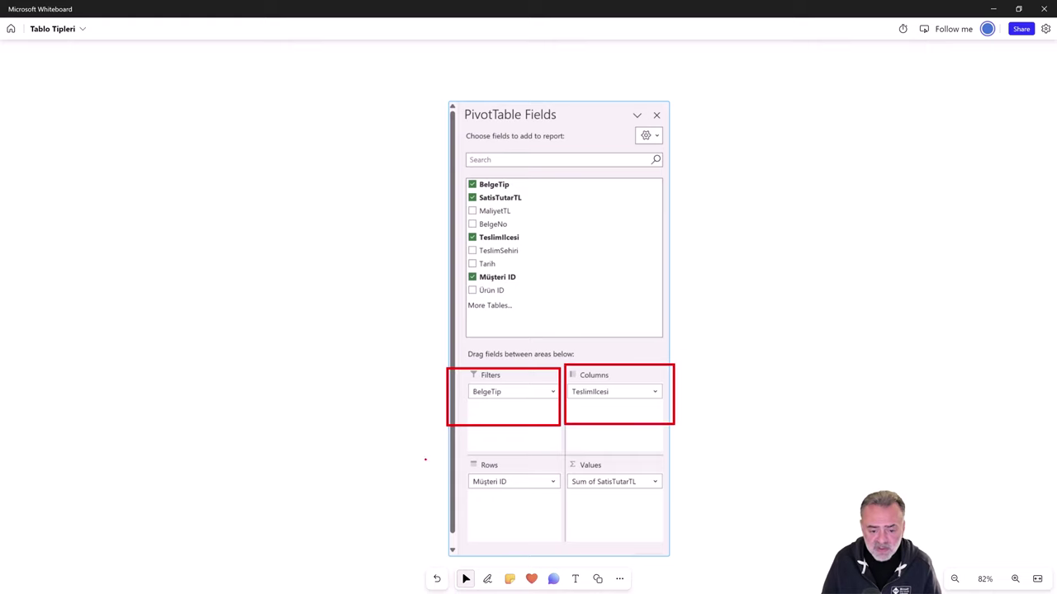
drag(452, 455, 560, 520)
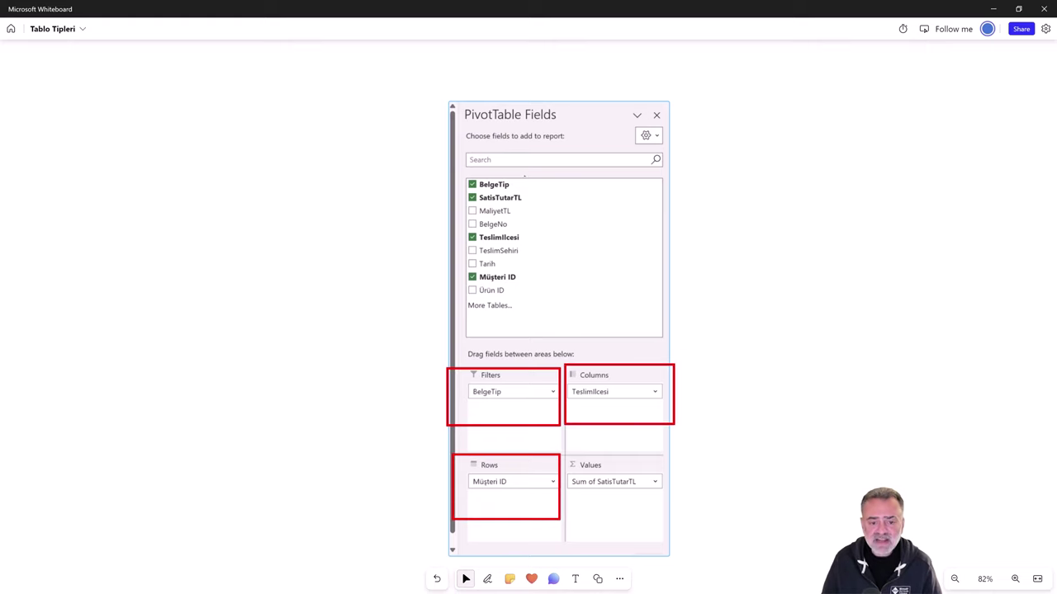
drag(524, 182, 566, 159)
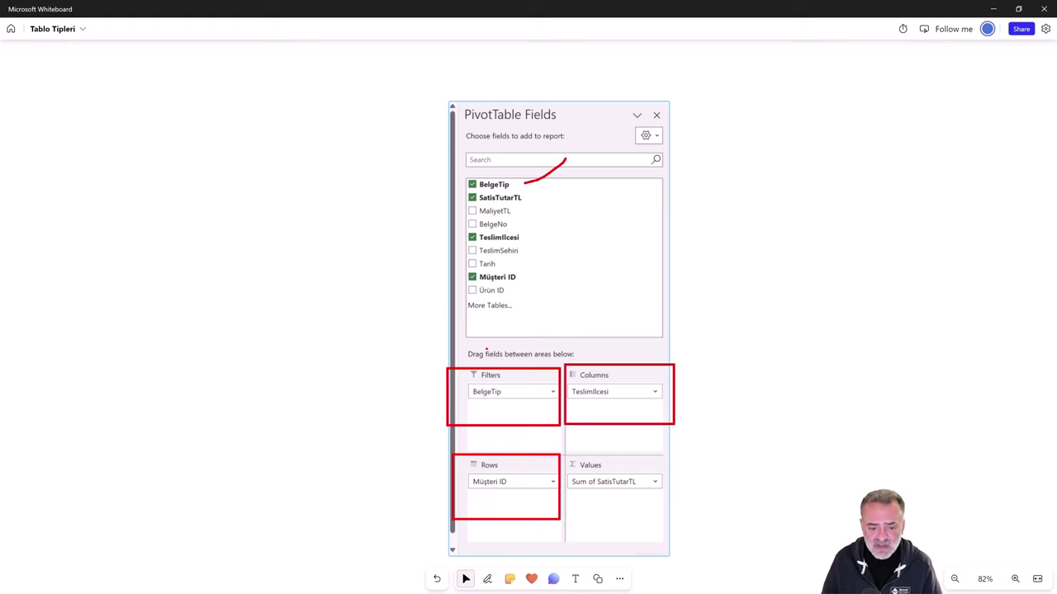
drag(522, 279, 598, 234)
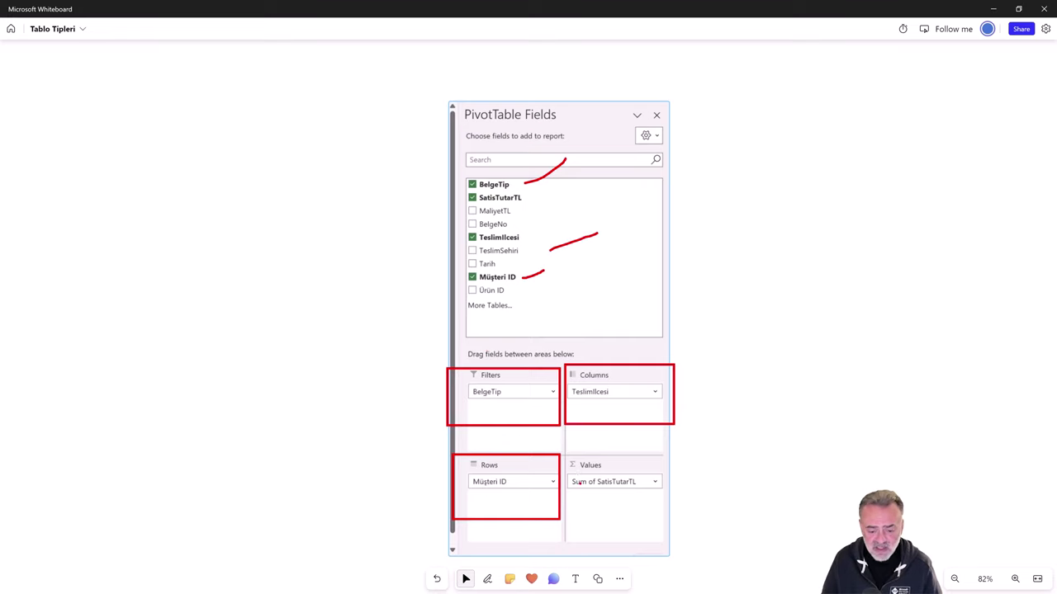
drag(566, 453, 686, 527)
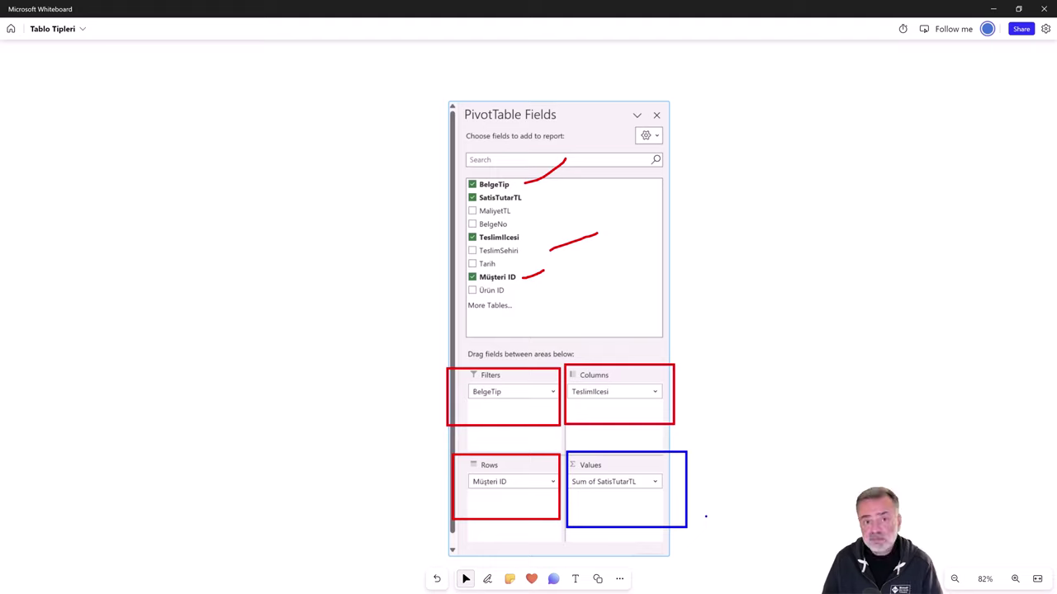
key(Escape)
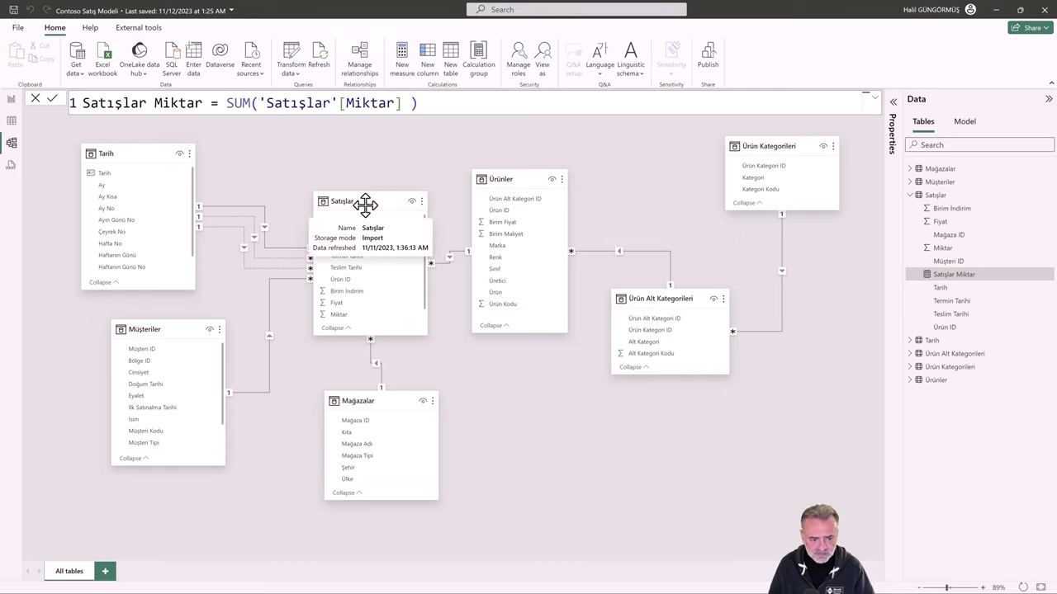
Spread the Satışlar, Ürünler, Ürün Alt Kategorileri and Ürün Kategorileri cards apart in the model diagram
mouse_move(369, 206)
mouse_down()
mouse_move(378, 182)
mouse_move(374, 200)
mouse_up()
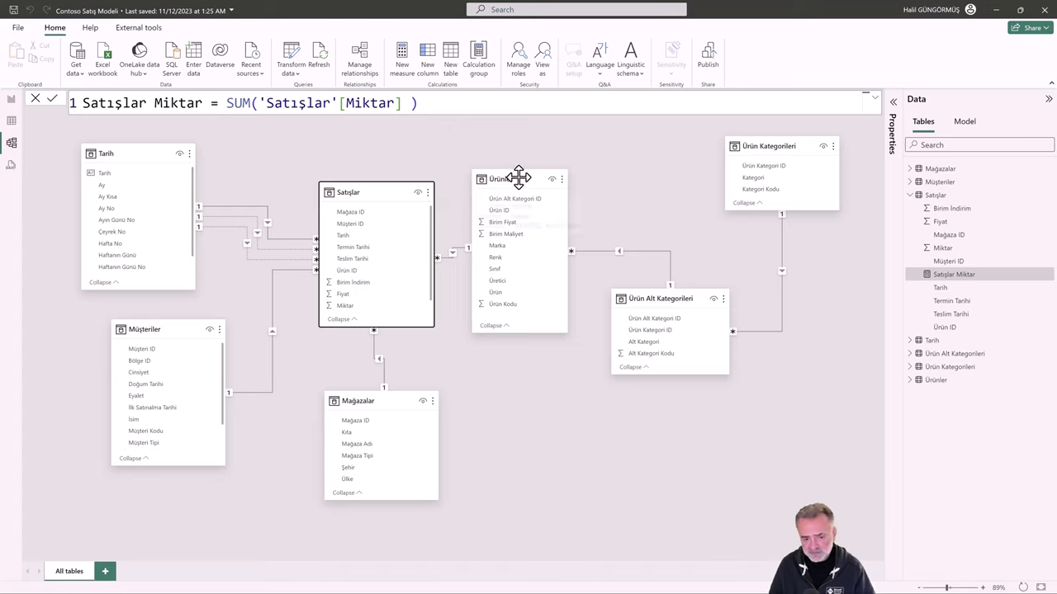
drag(519, 177, 554, 179)
drag(690, 299, 724, 301)
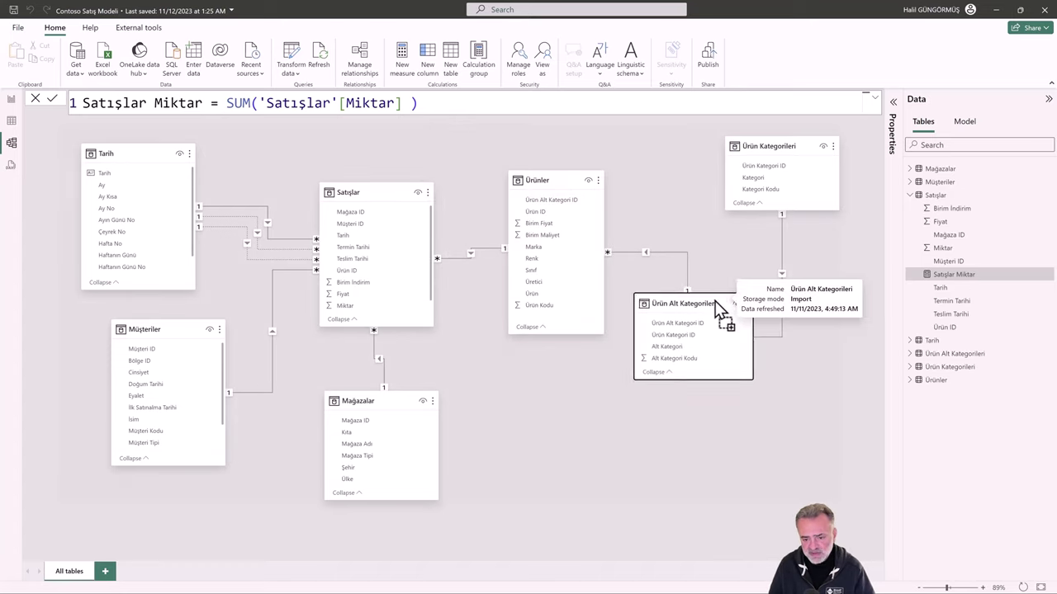
drag(786, 146, 800, 151)
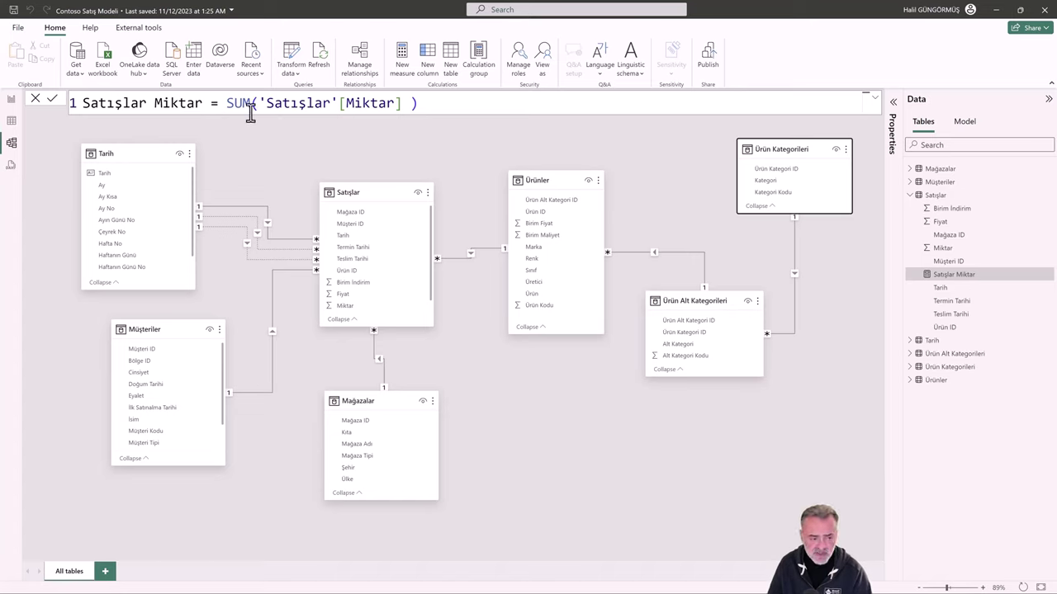
click(224, 106)
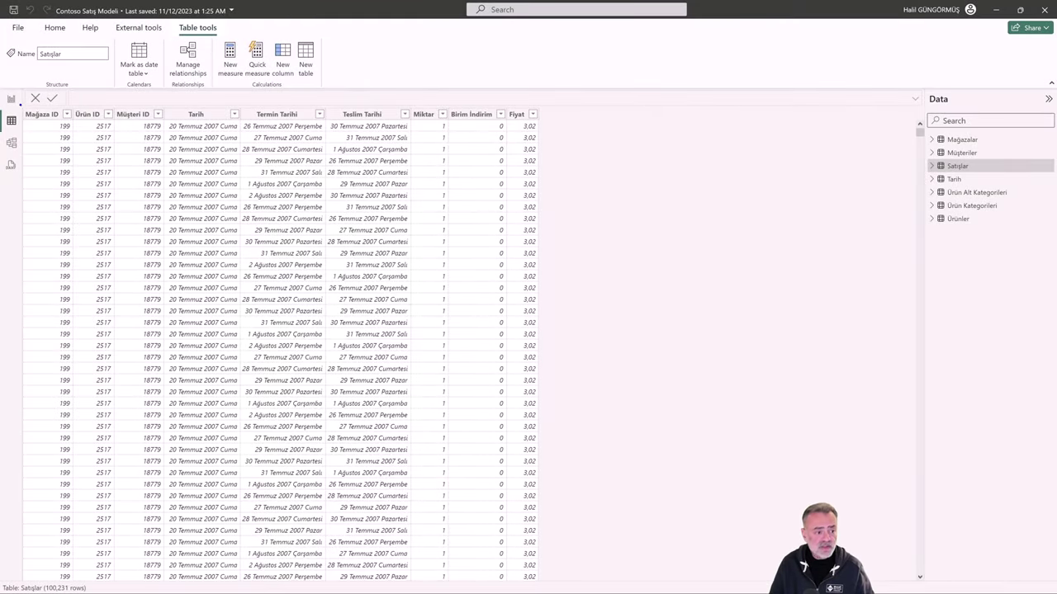
Mark up the Satışlar column headers, then display the Mağazalar table's six store rows
drag(19, 102, 61, 147)
drag(73, 106, 107, 160)
drag(111, 104, 151, 164)
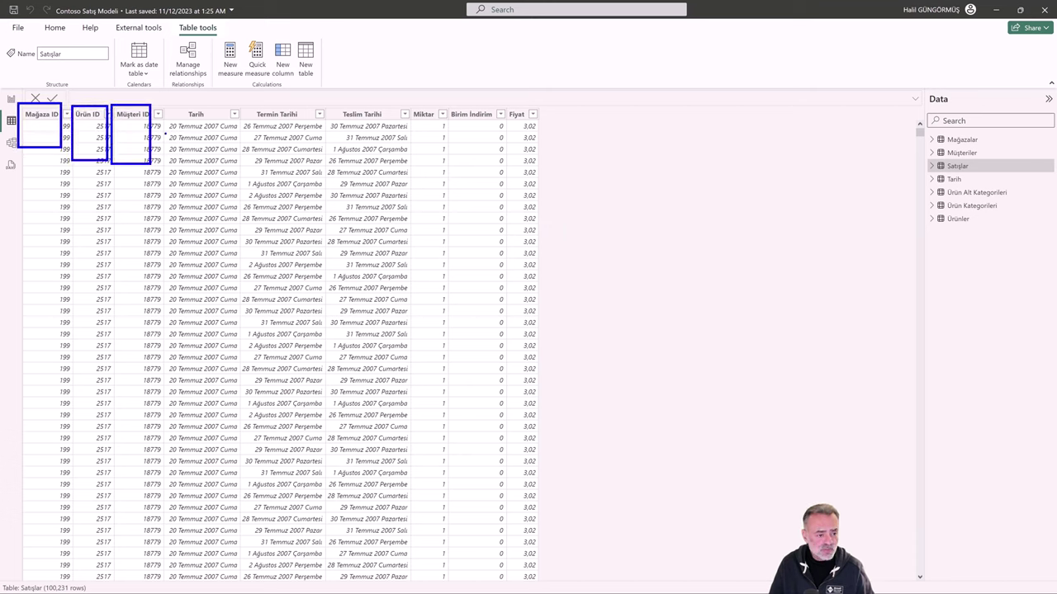
drag(166, 98, 224, 167)
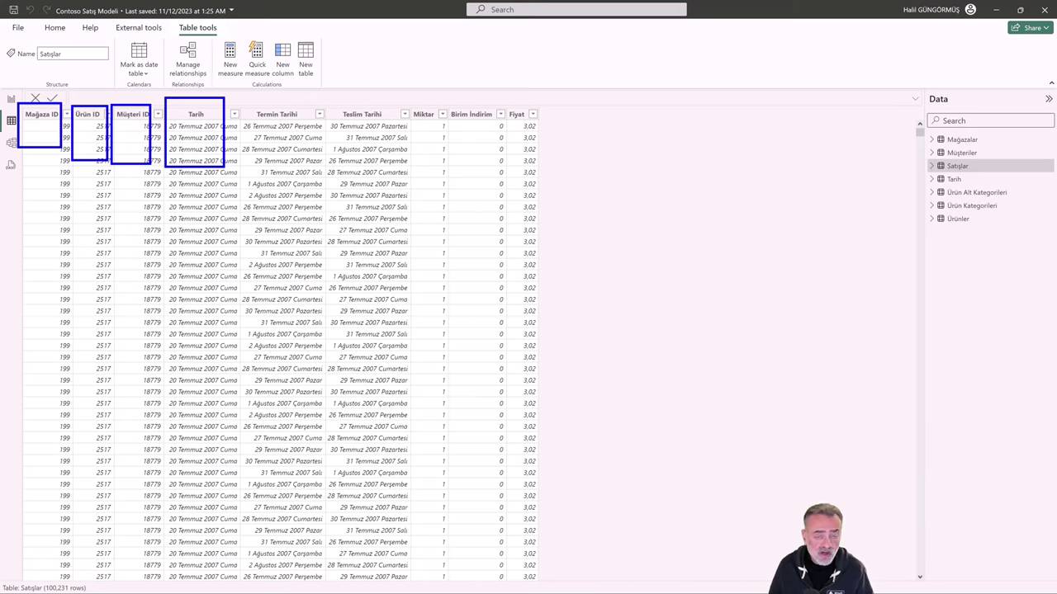
mouse_move(627, 124)
mouse_down()
mouse_move(601, 162)
mouse_move(651, 168)
mouse_up()
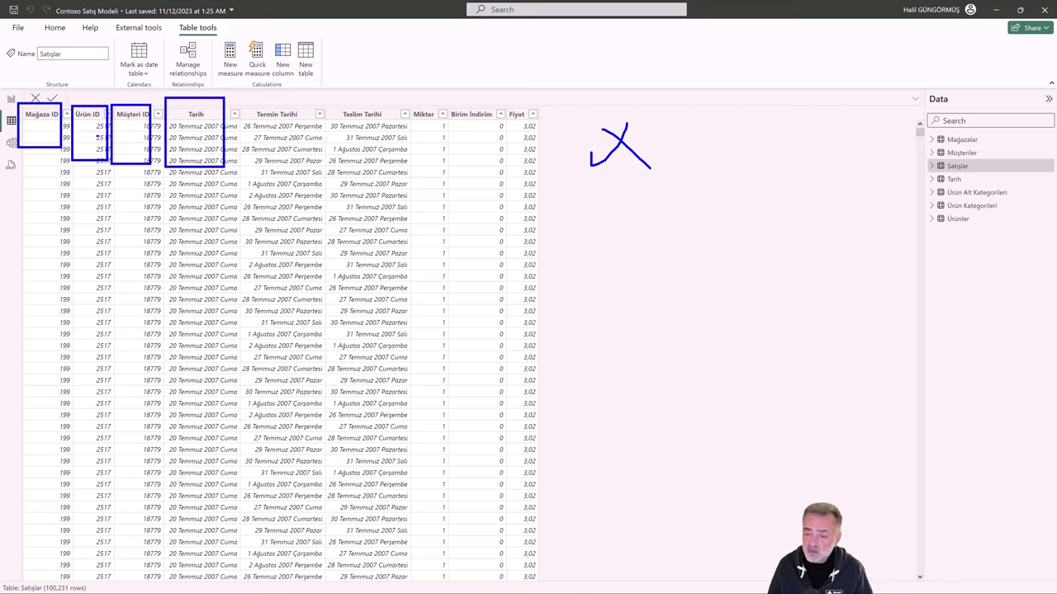
key(Escape)
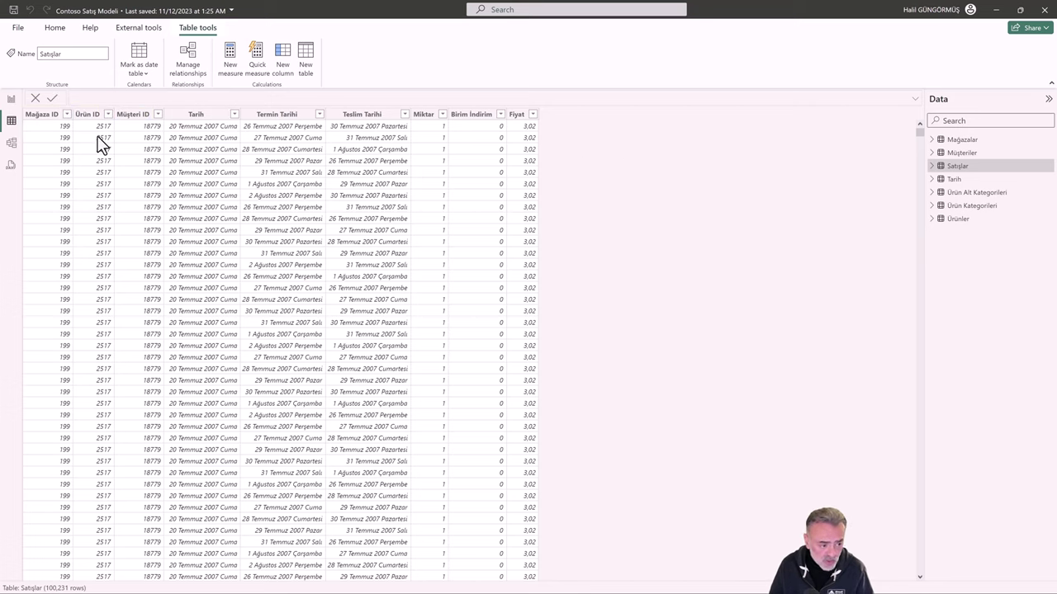
click(959, 142)
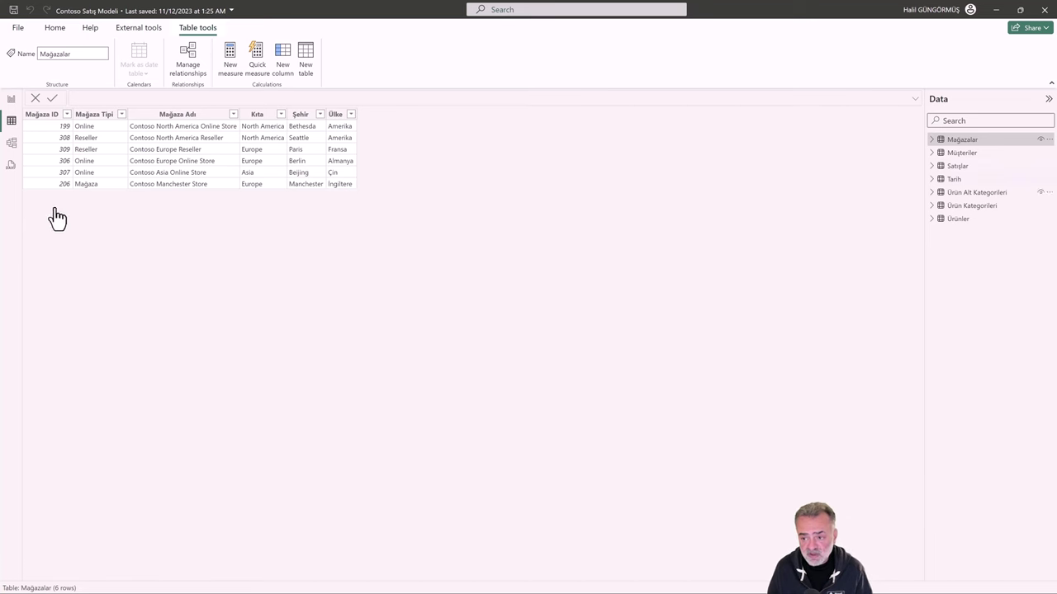
Browse the Müşteriler and Ürünler table rows, then go back to the model diagram
click(979, 155)
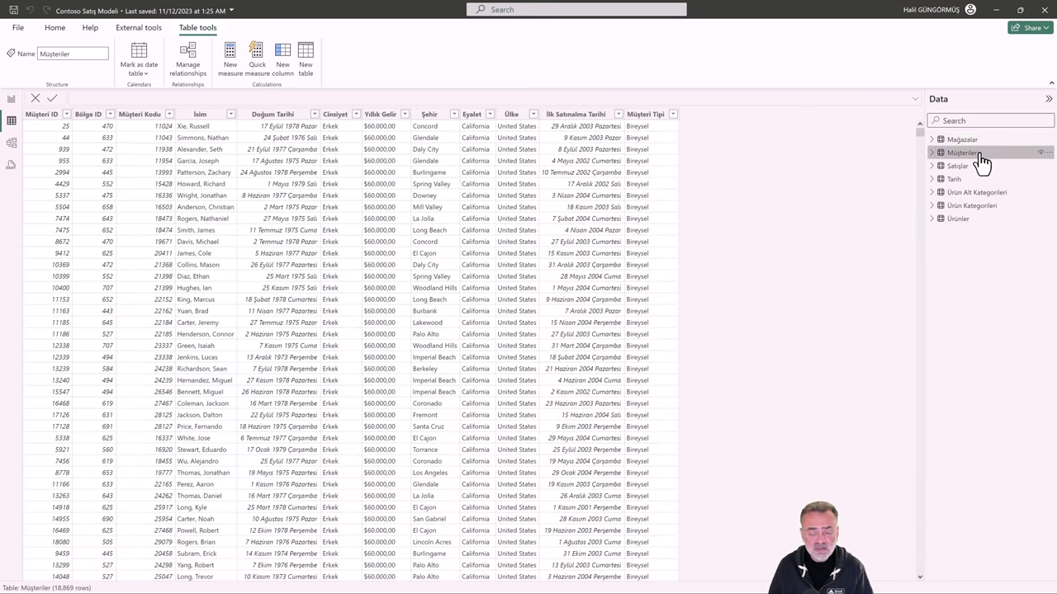
click(962, 220)
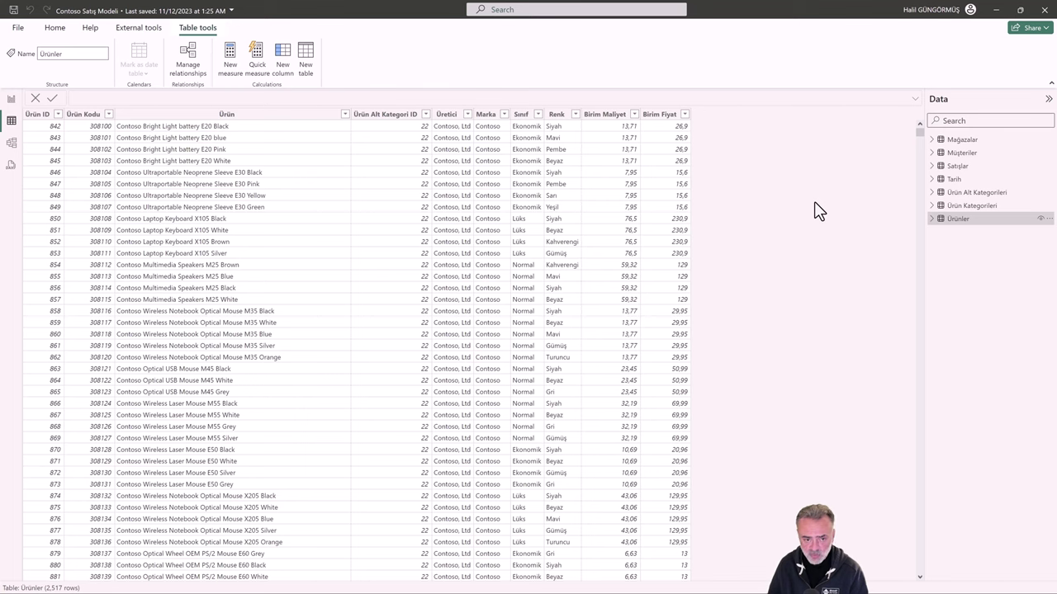
click(11, 143)
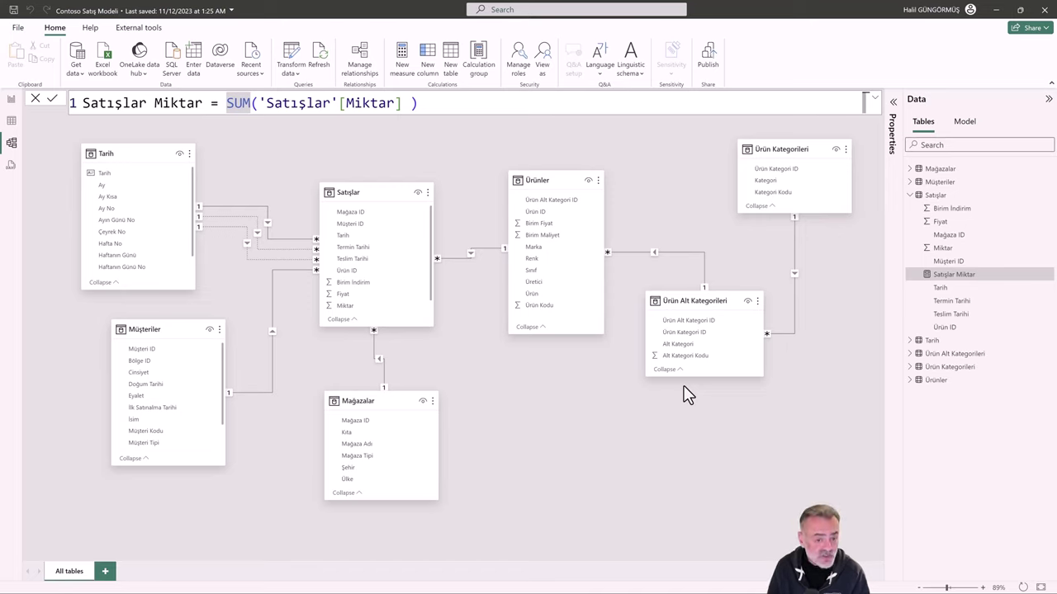
Review the Satışlar Miktar formula, nudge the Ürün Kategorileri card, and show the 140.180 card page
click(459, 106)
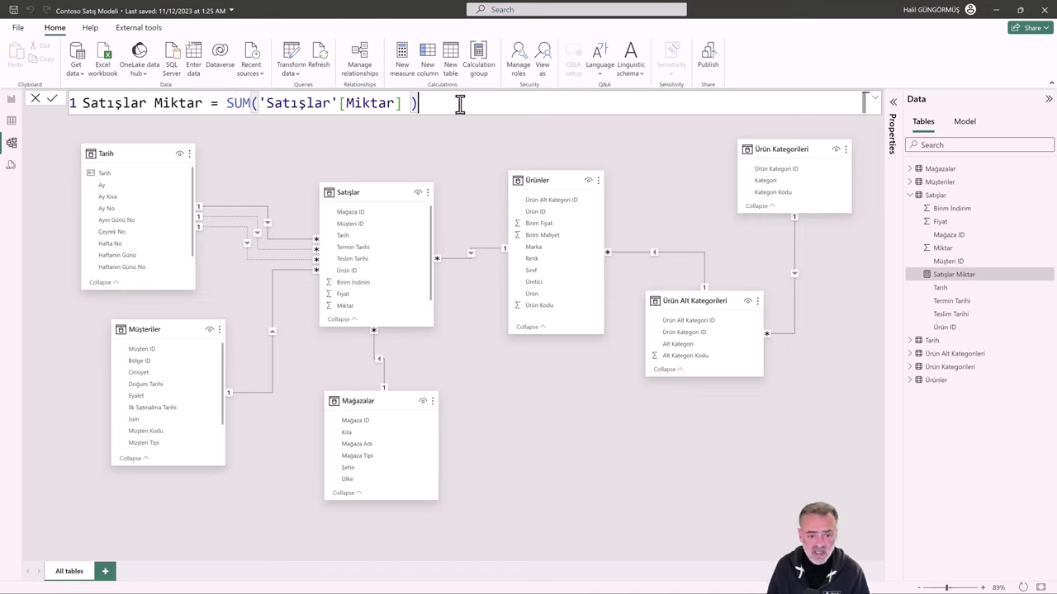
click(11, 100)
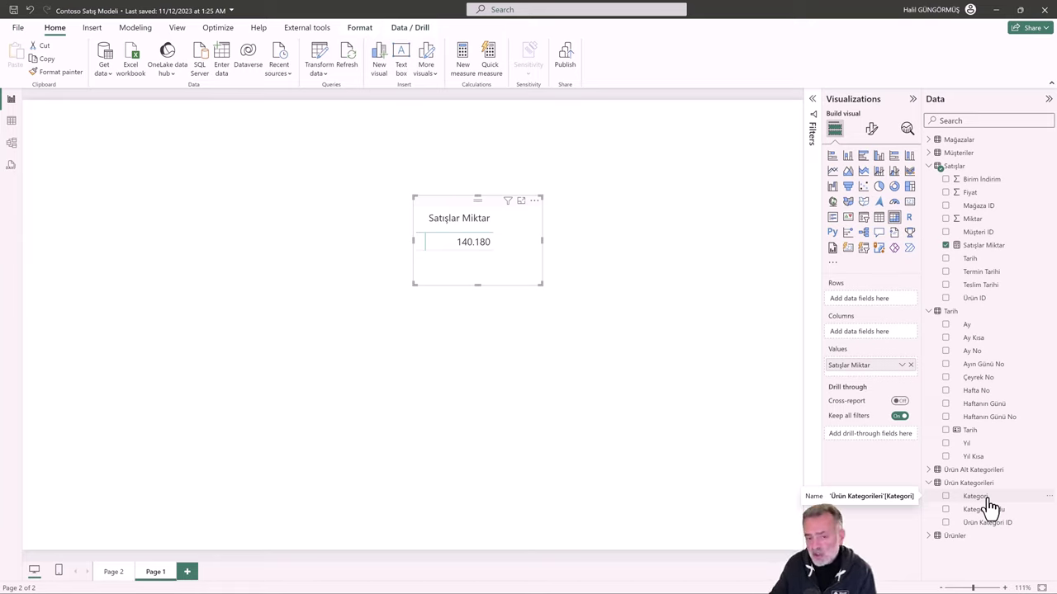
click(11, 142)
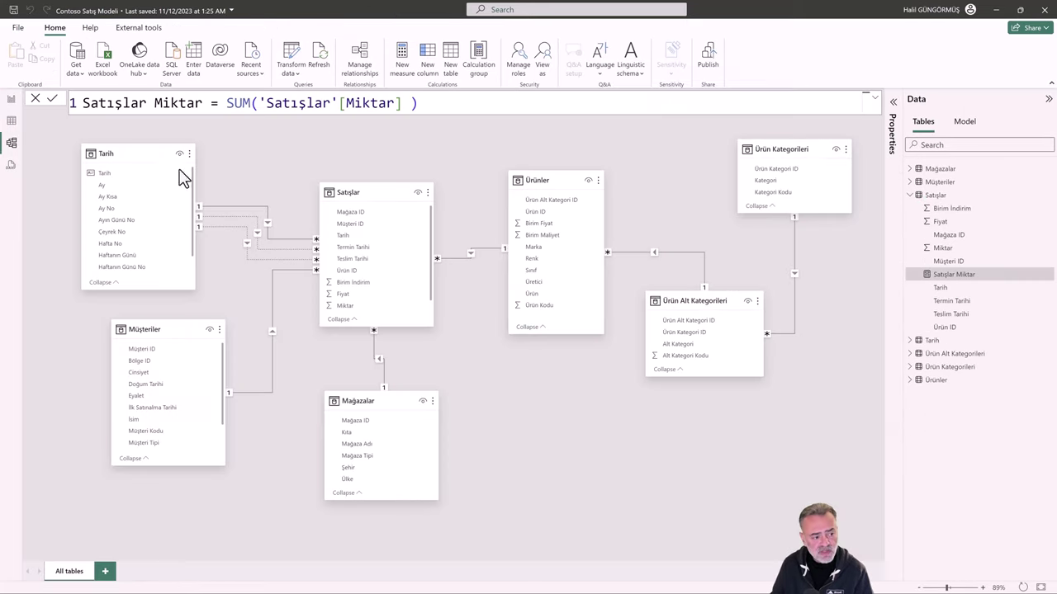
drag(810, 156, 818, 165)
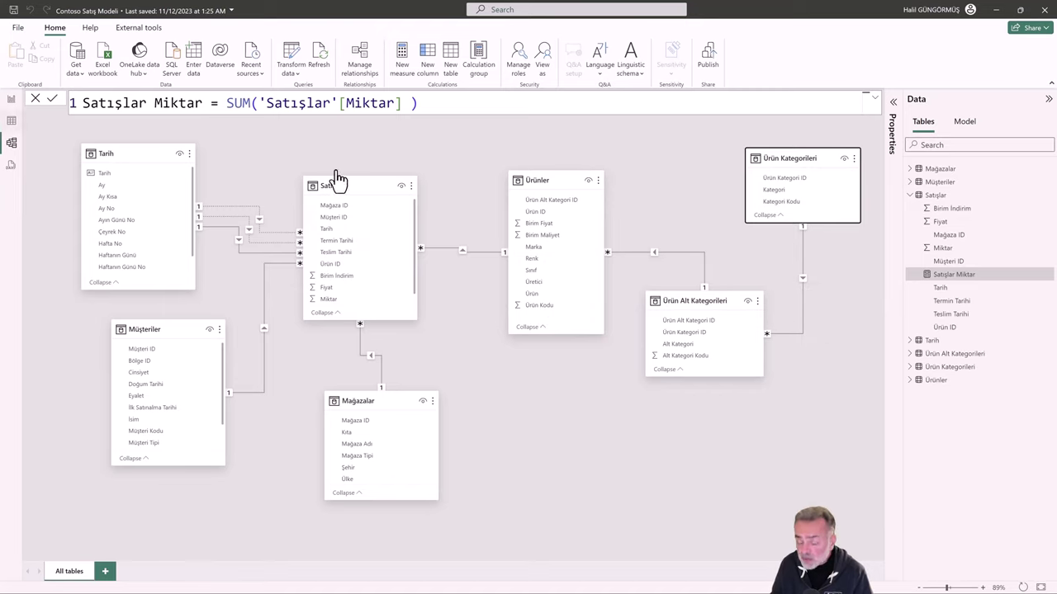
click(11, 98)
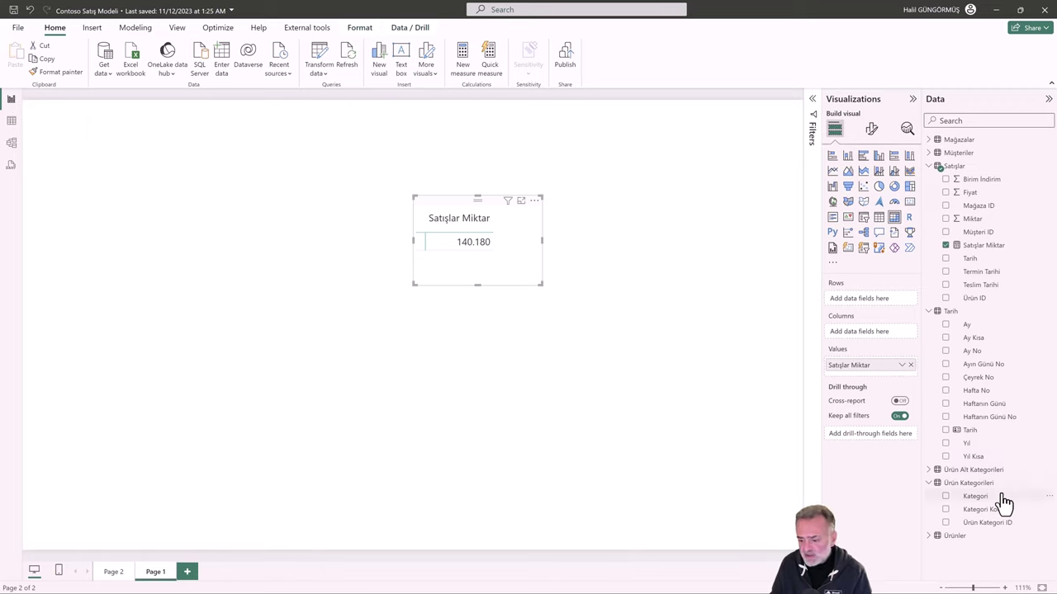
Break the Satışlar Miktar card down by Kategori, enlarge the table and move it up-left
drag(1002, 501, 446, 271)
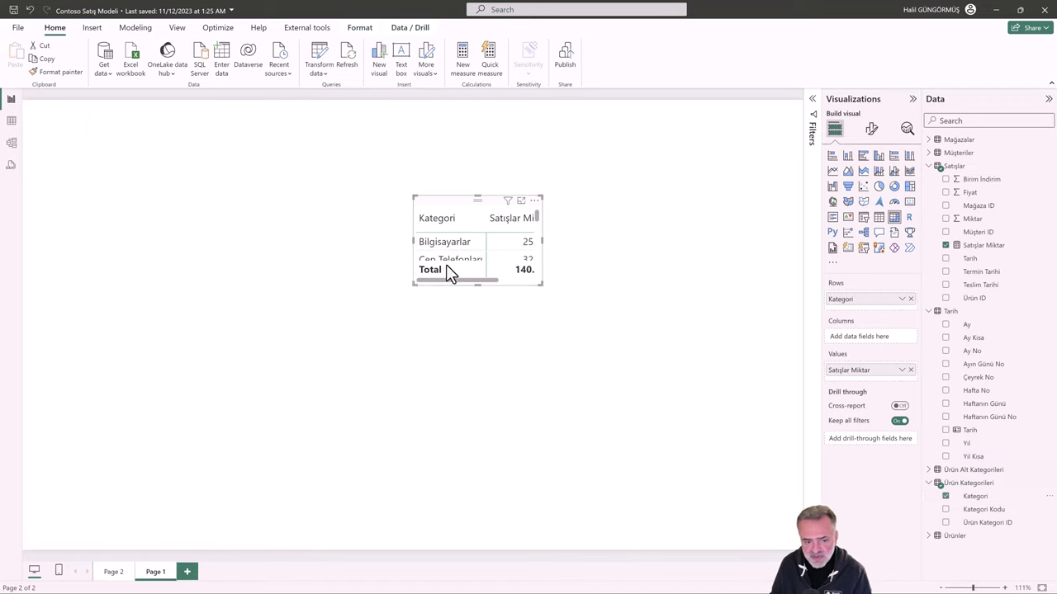
drag(541, 285, 676, 460)
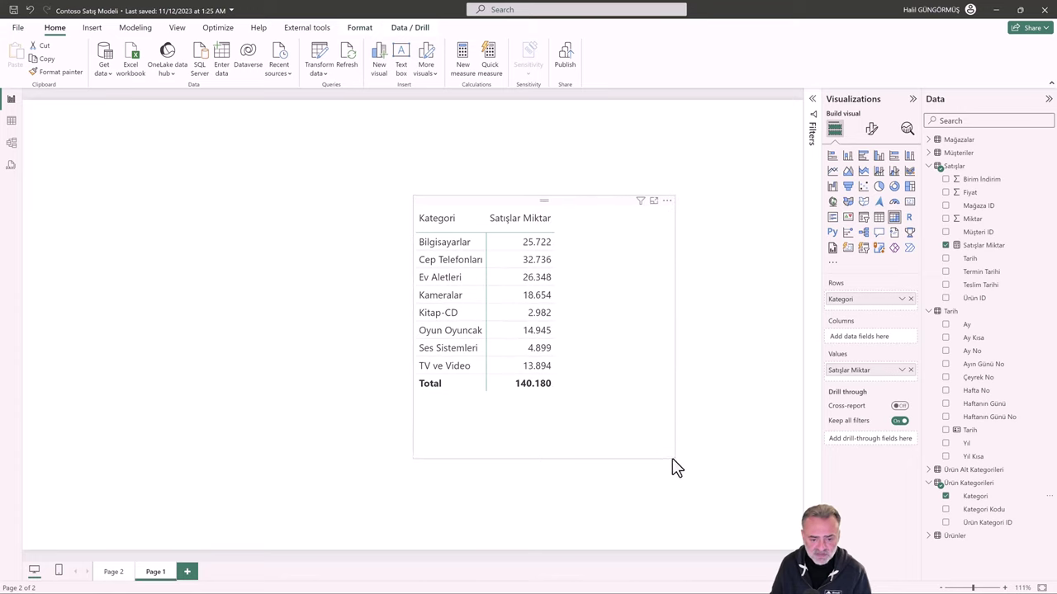
drag(644, 366, 625, 293)
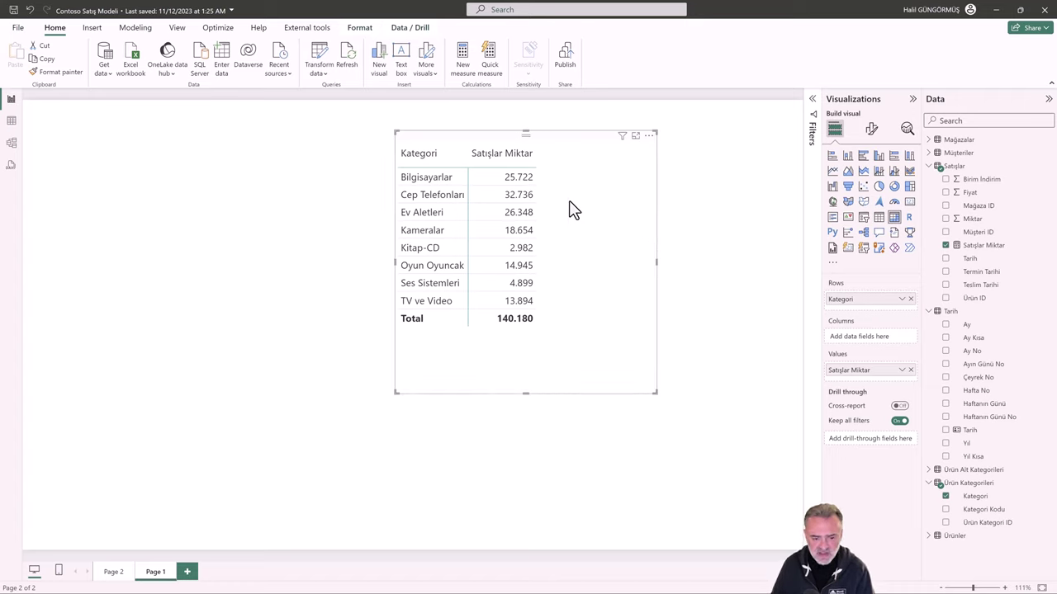
Select and mark up areas of the Kategori table visual
click(518, 194)
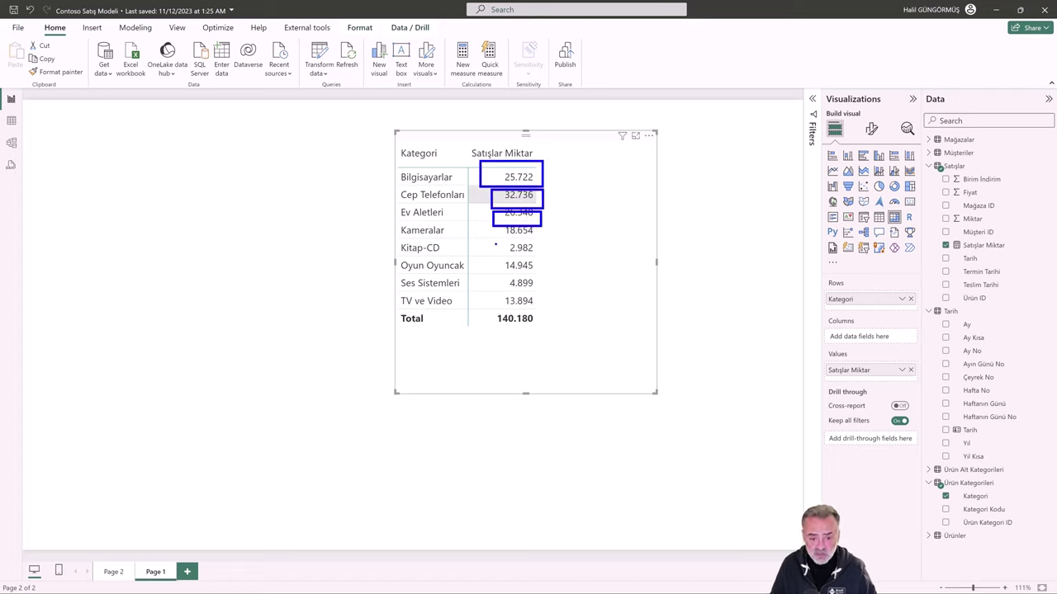
mouse_move(493, 243)
mouse_down()
mouse_move(547, 232)
mouse_move(539, 265)
mouse_up()
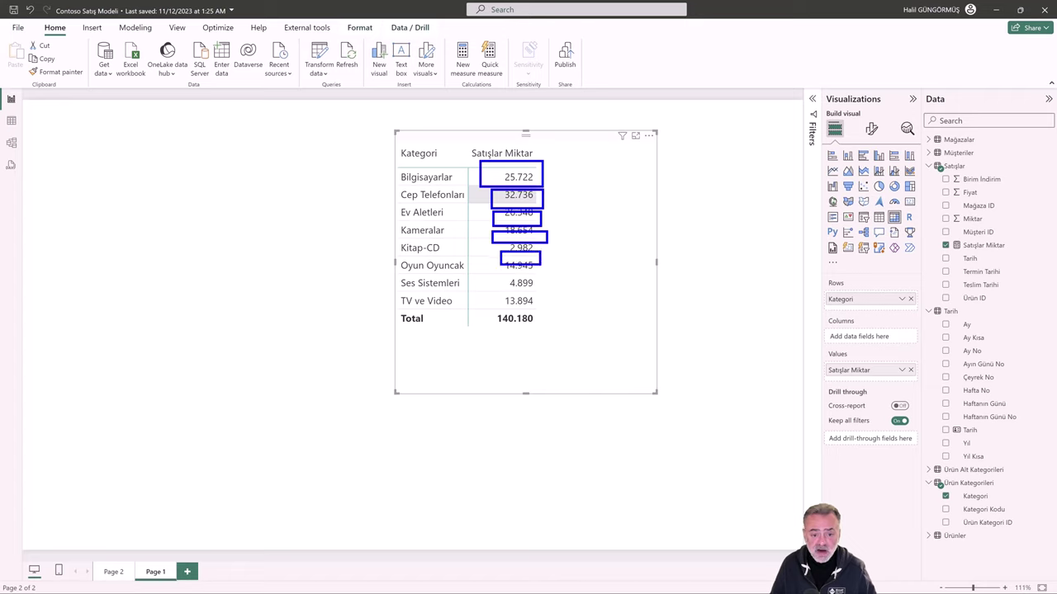
key(Escape)
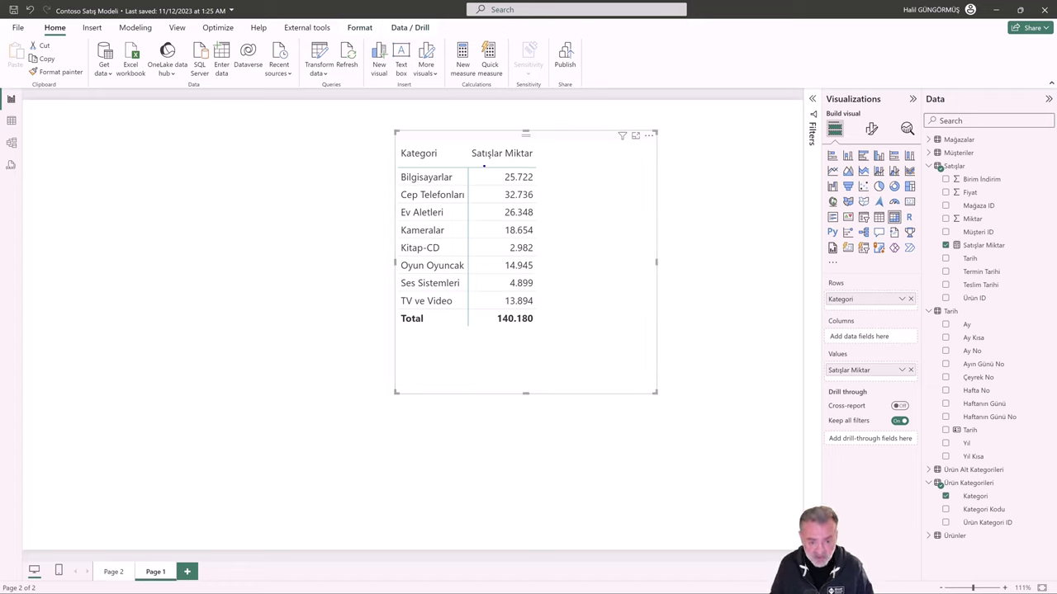
drag(484, 164, 551, 194)
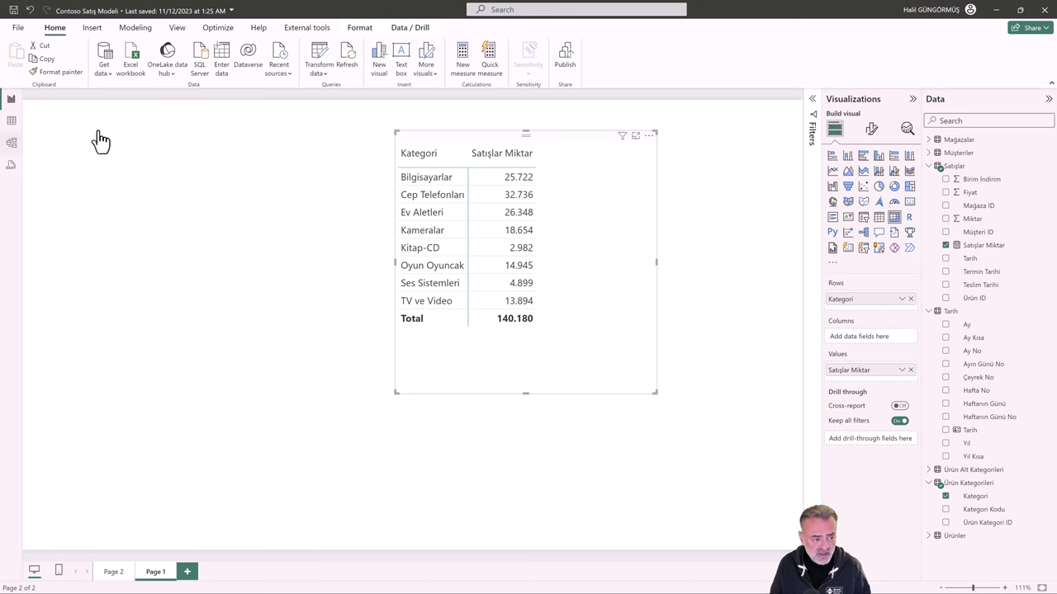
Switch to table view and display the Satışlar table's 100,231 sales rows
click(11, 124)
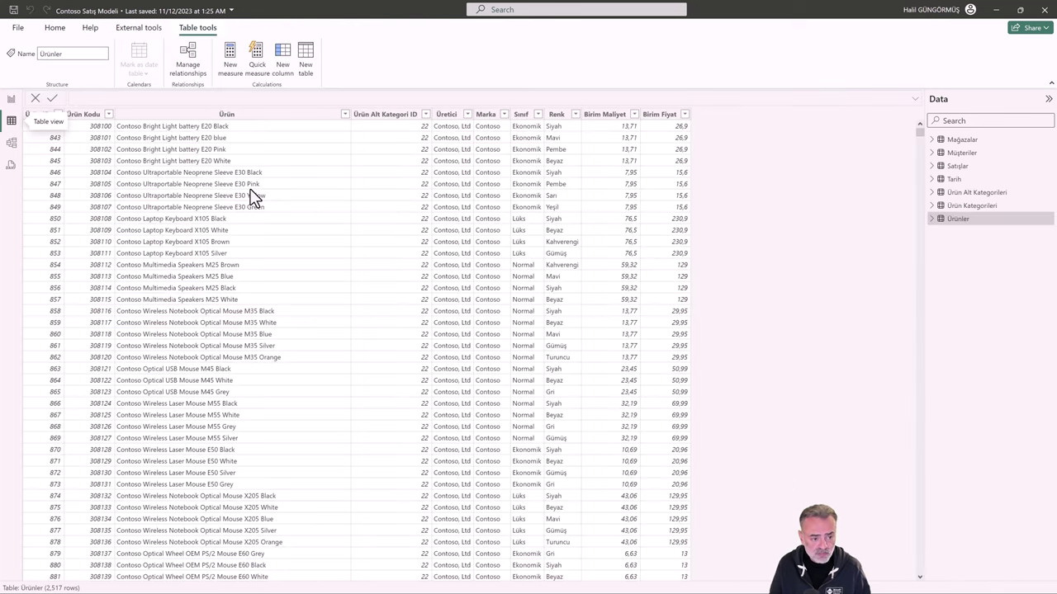
click(957, 166)
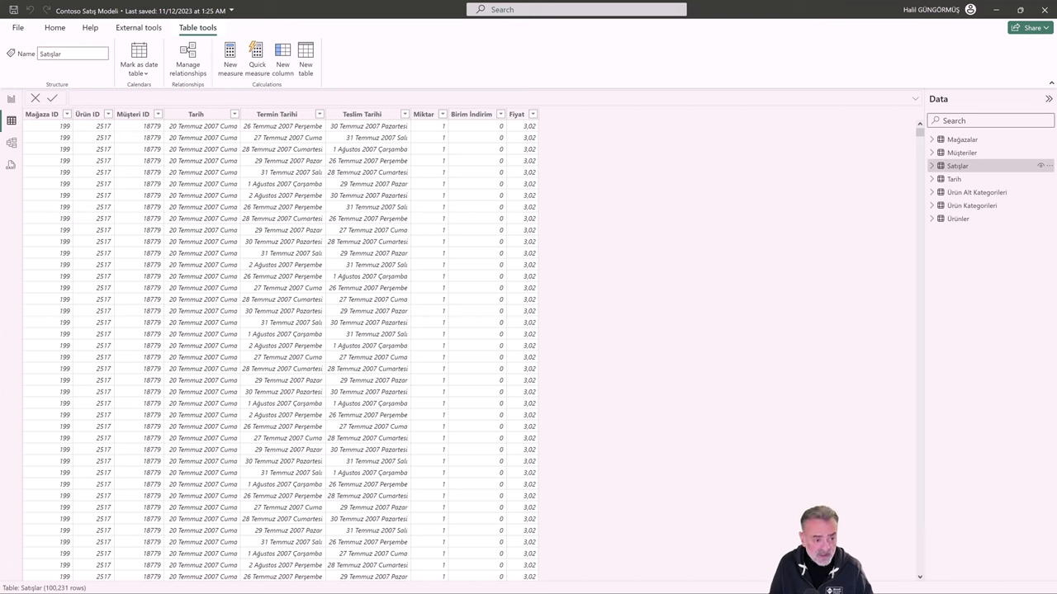
drag(62, 100, 122, 295)
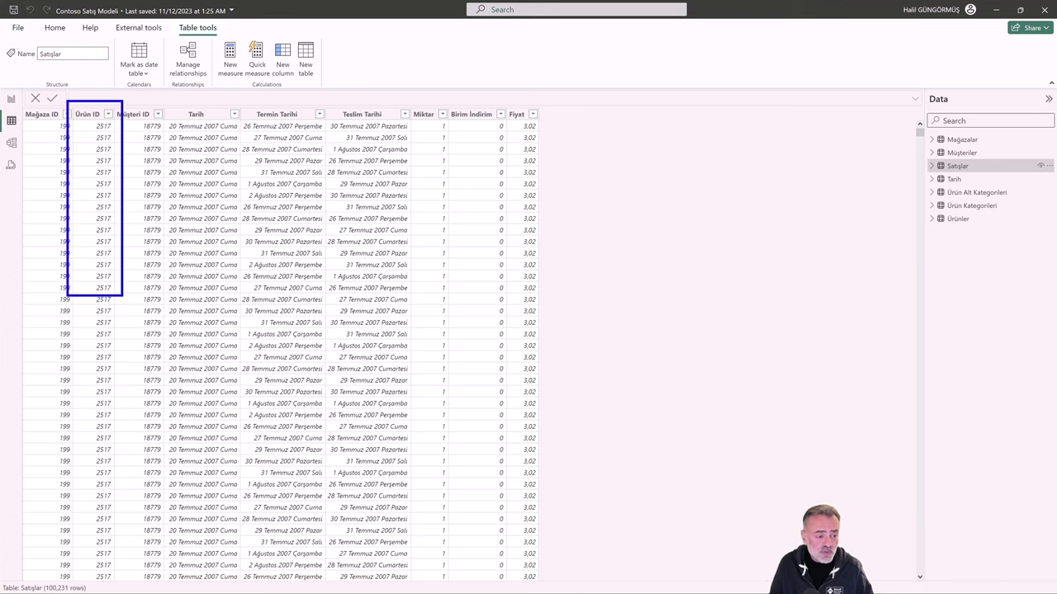
key(Escape)
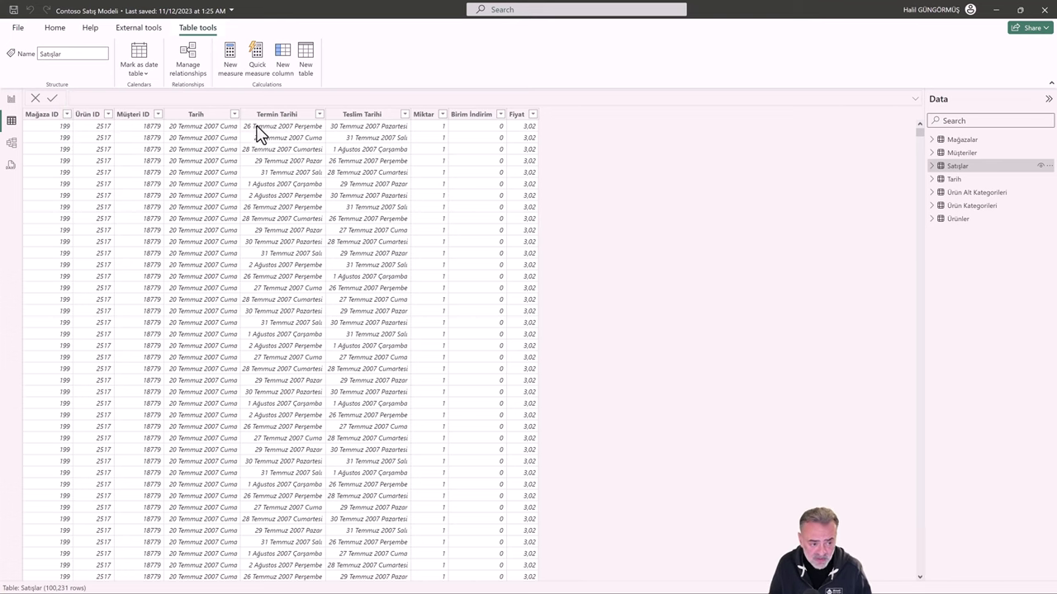
Add the calculated column Kategori = RELATED('Ürün Kategorileri'[Kategori]) to Satışlar
click(284, 58)
text(Kategori =)
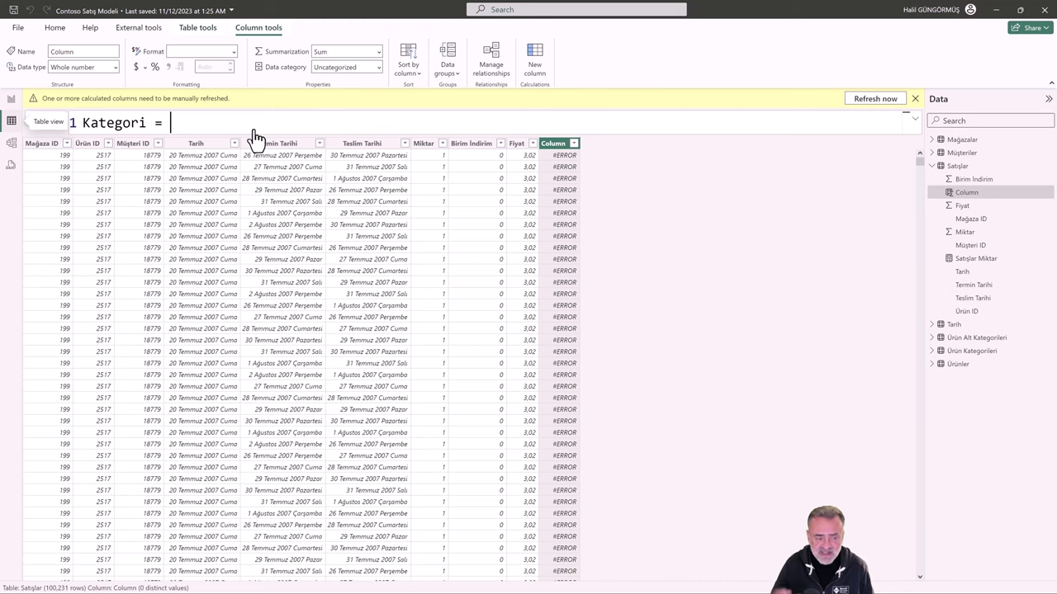
text(rea)
key(BackSpace)
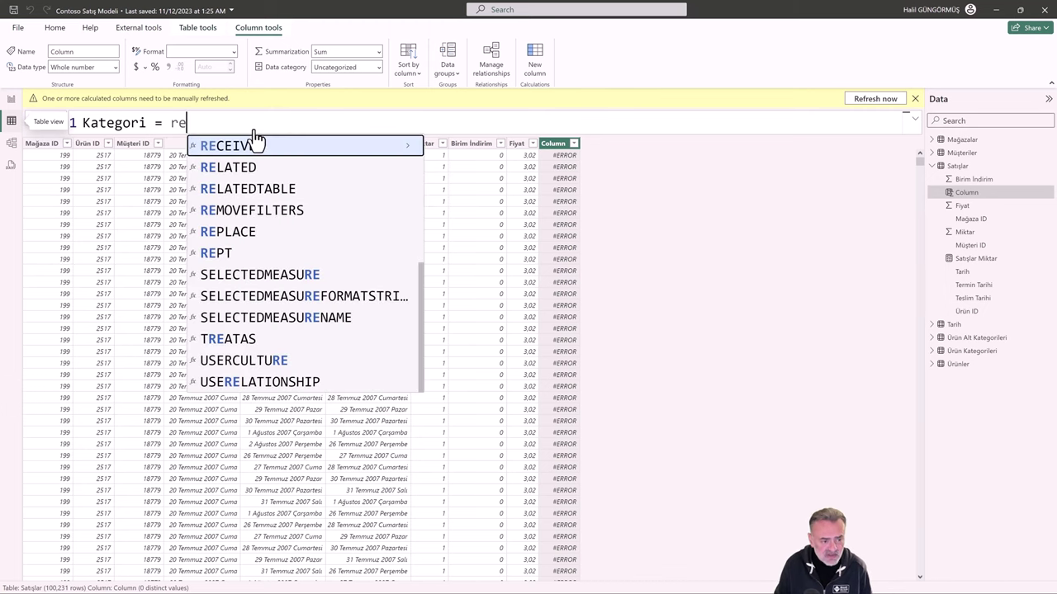
key(BackSpace)
key(BackSpace)
text(related)
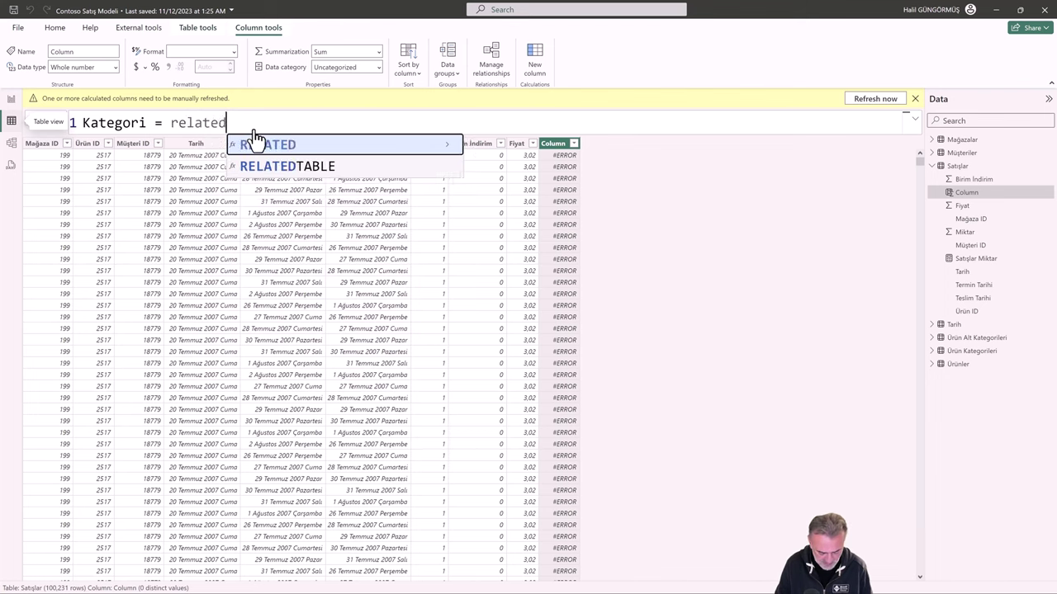
key(Tab)
text('ka)
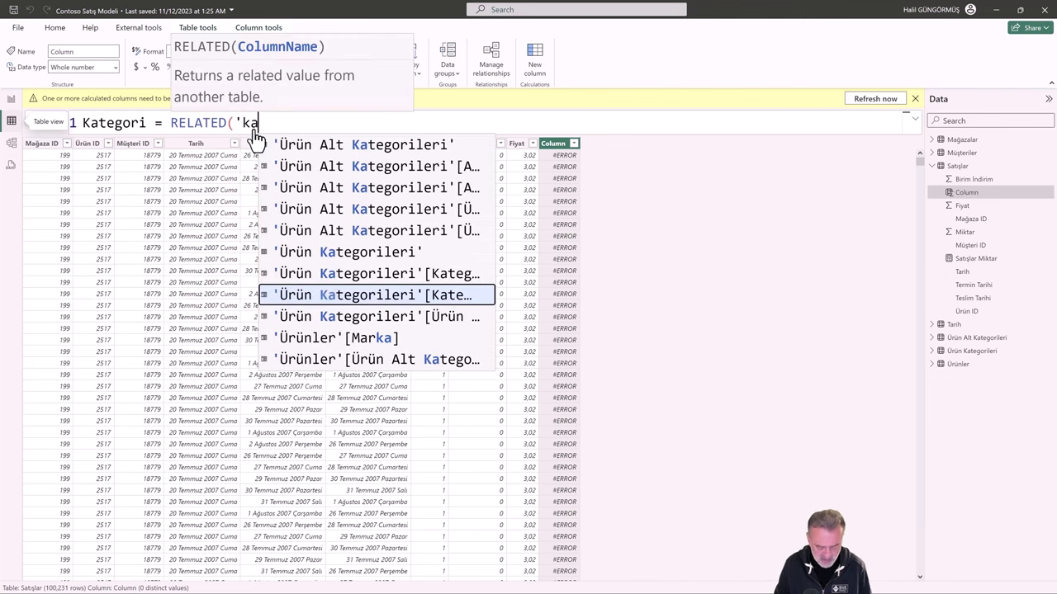
text(tegr)
key(BackSpace)
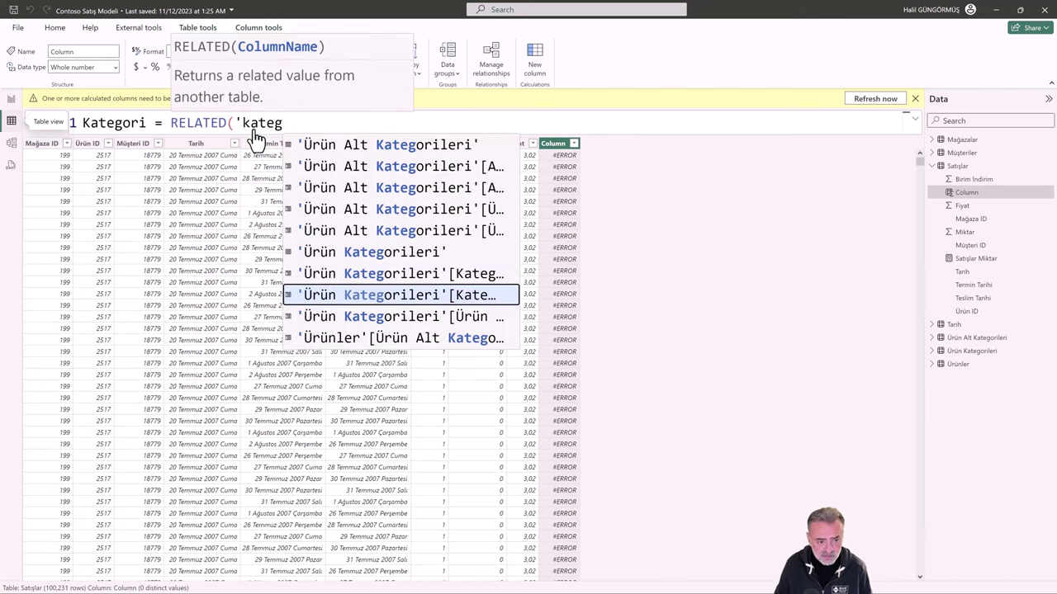
text(or)
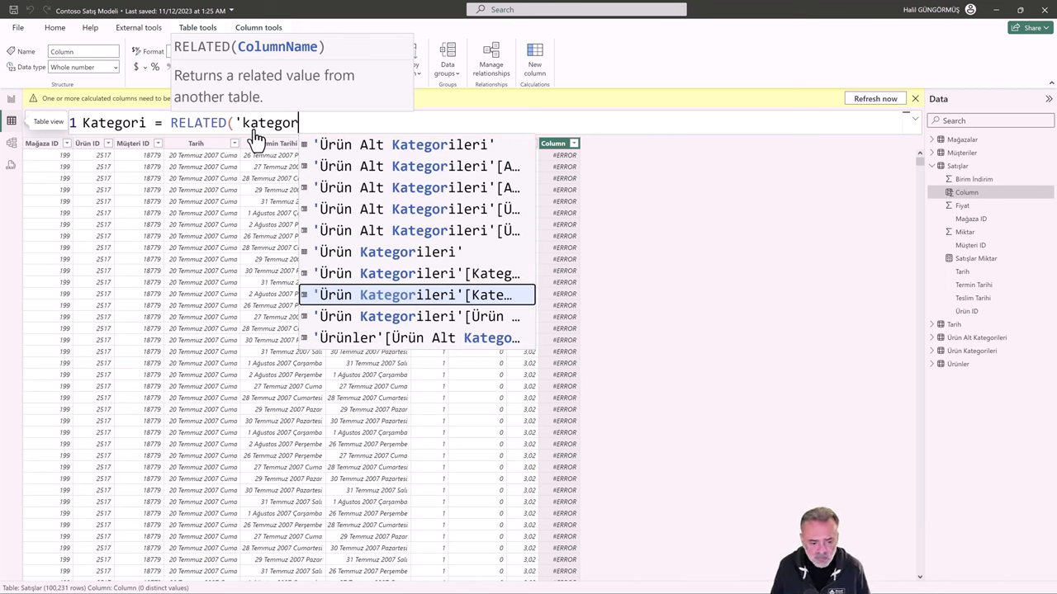
click(470, 297)
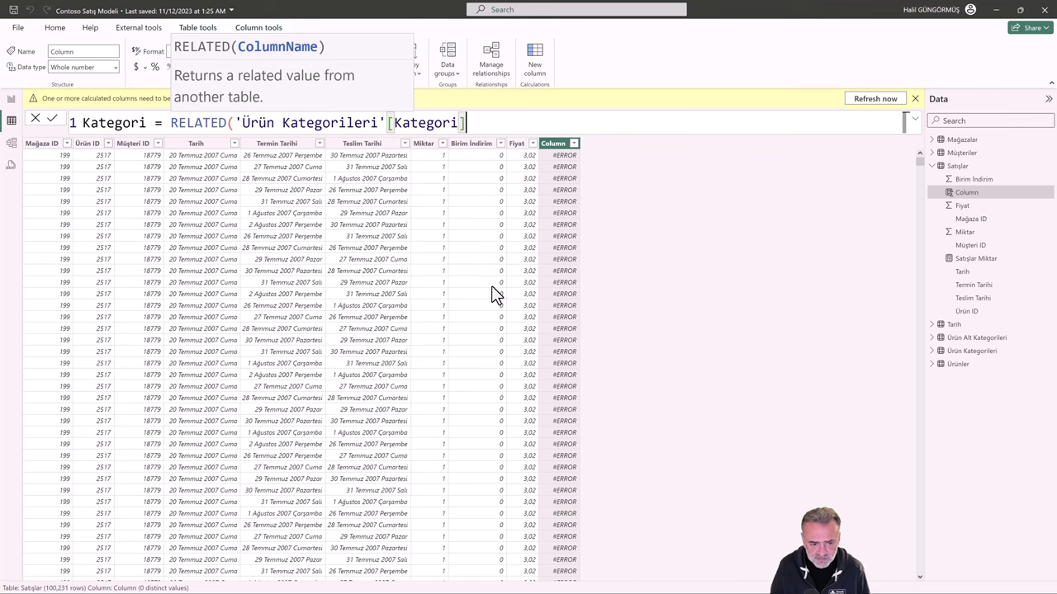
text())
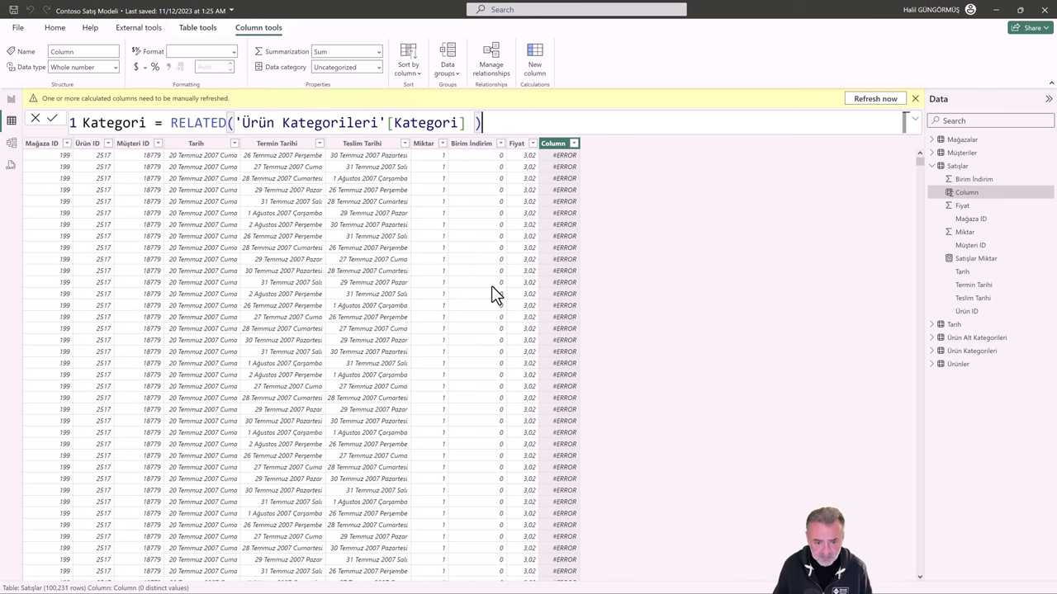
key(Return)
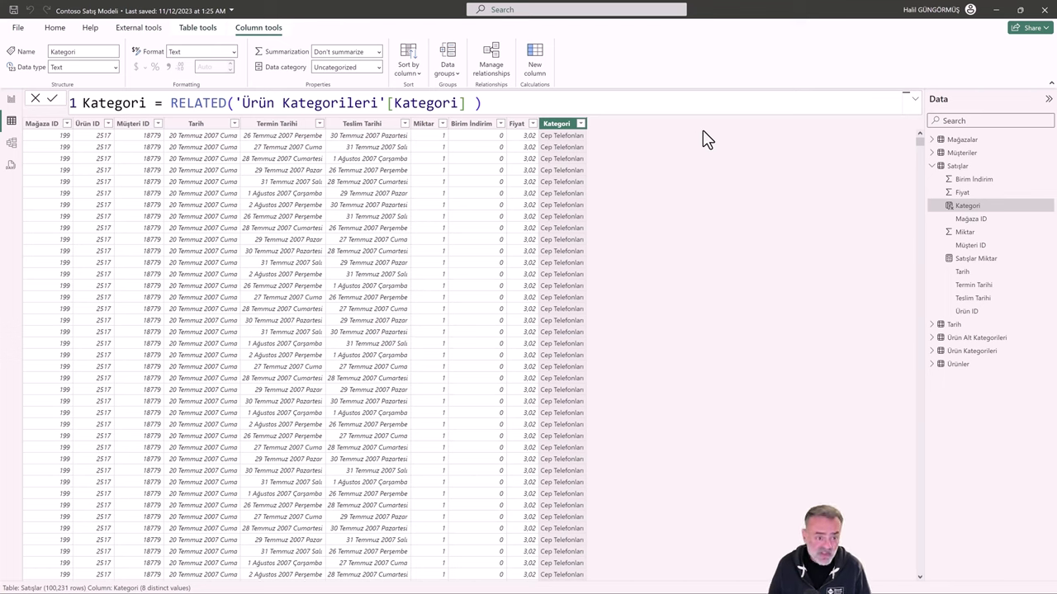
Filter the Satışlar rows by Kategori to show only Bilgisayarlar
click(581, 124)
click(621, 236)
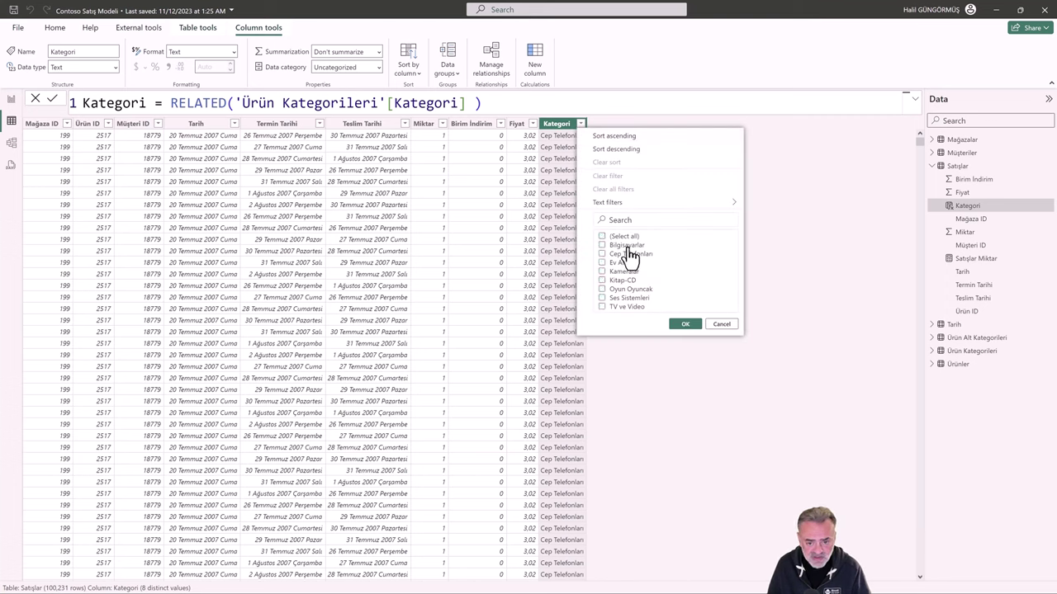
click(626, 246)
click(686, 323)
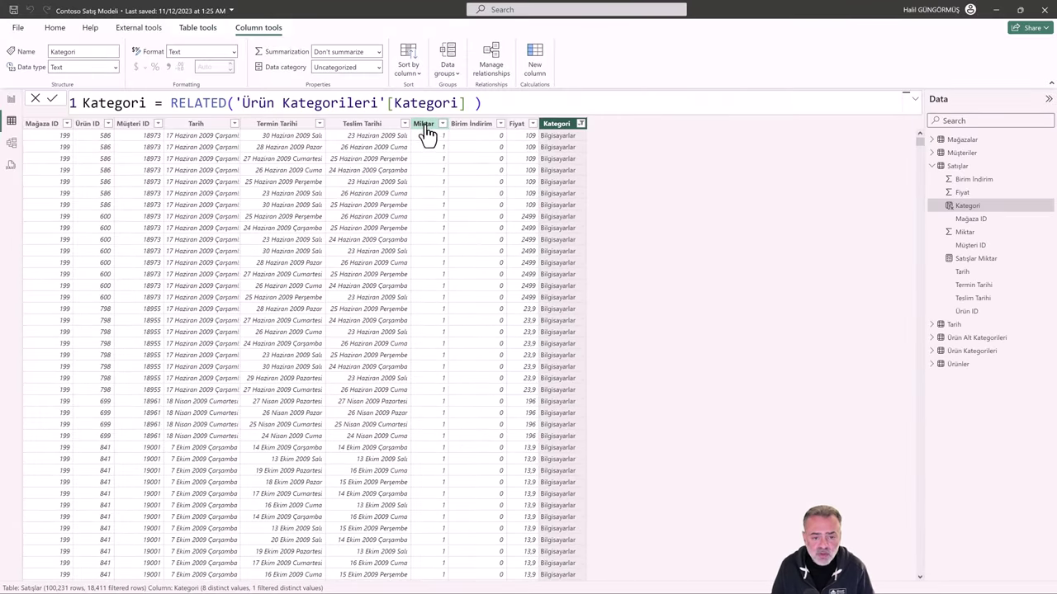
Inspect the Miktar column and the Satışlar Miktar DAX formula, then view the report's category totals
click(427, 123)
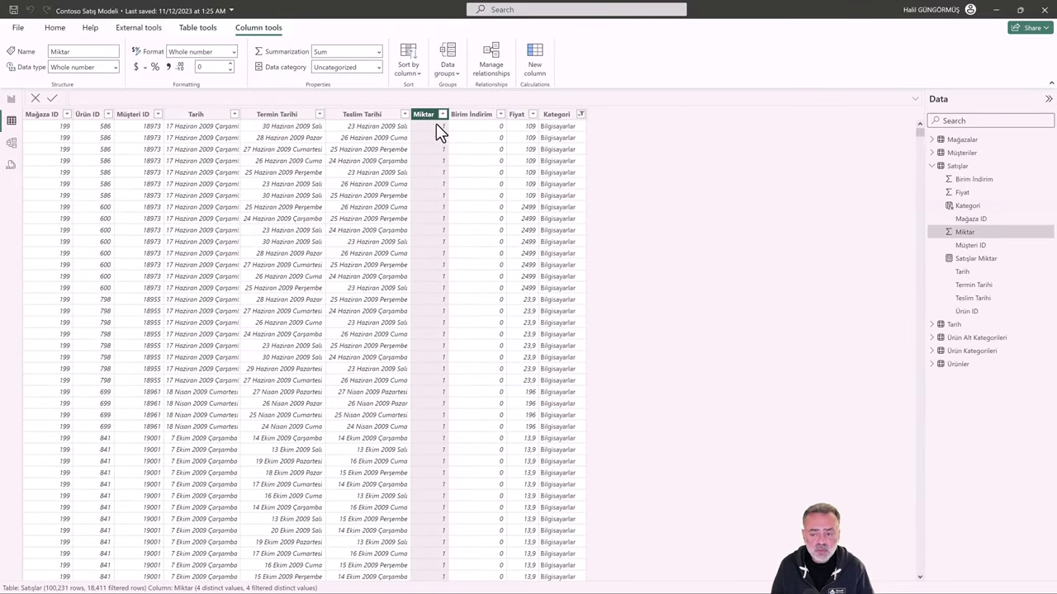
click(988, 263)
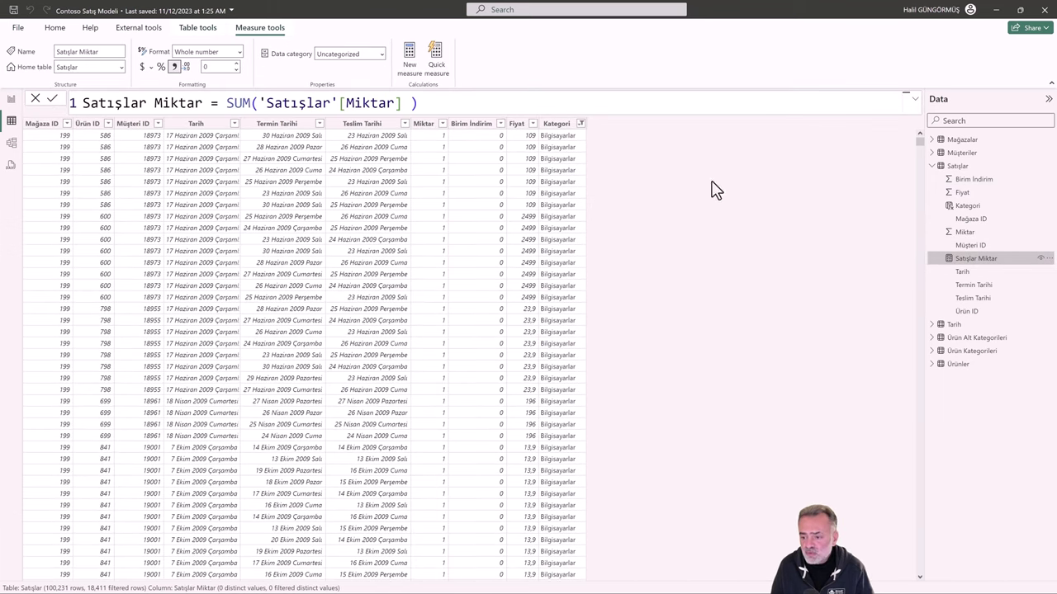
click(446, 103)
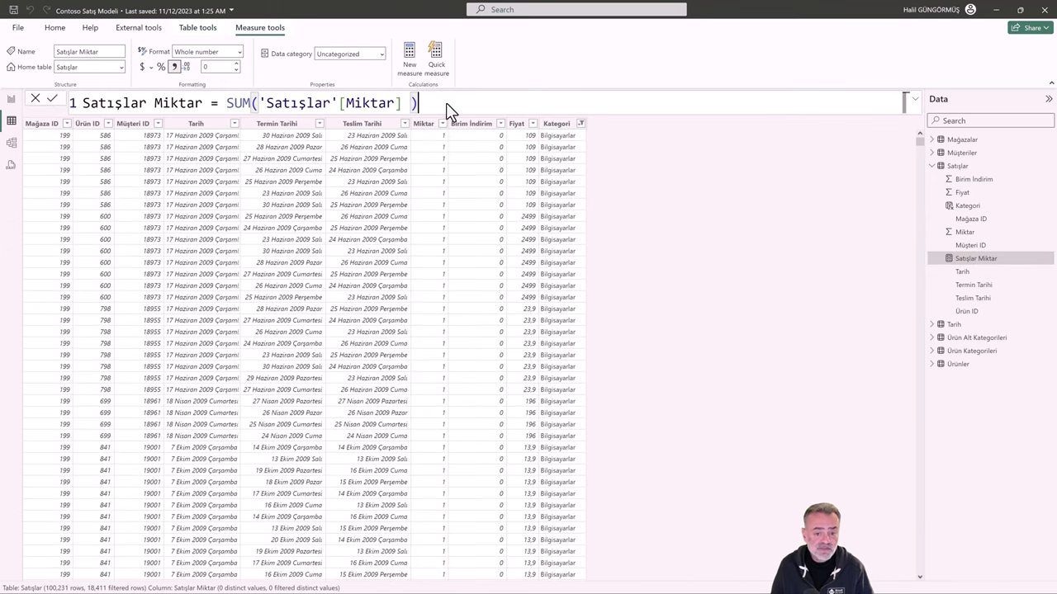
click(11, 100)
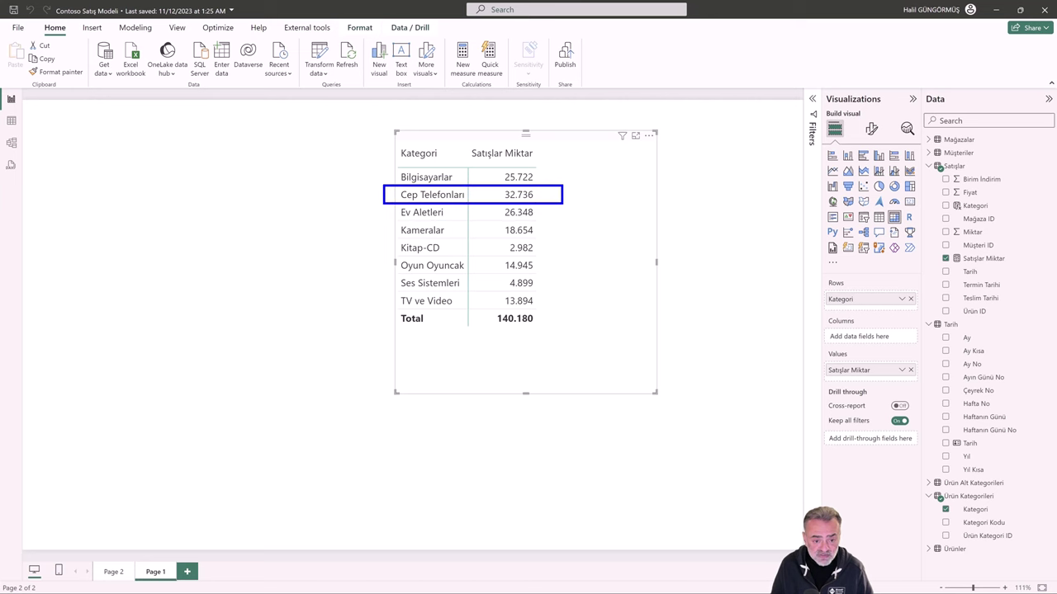
Change the Kategori filter to only Cep Telefonları, then return to the report
click(12, 120)
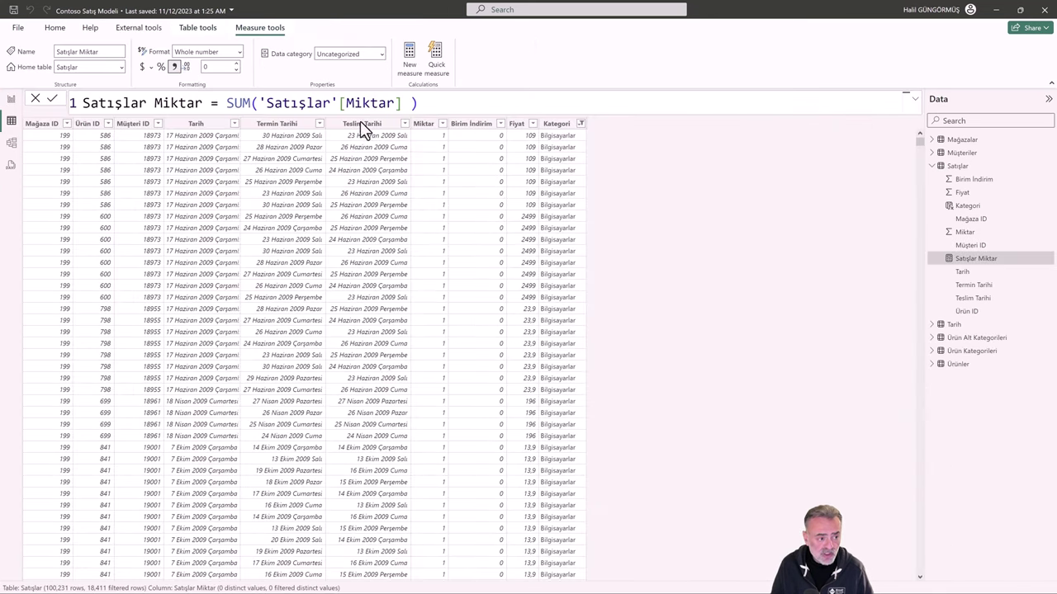
click(581, 126)
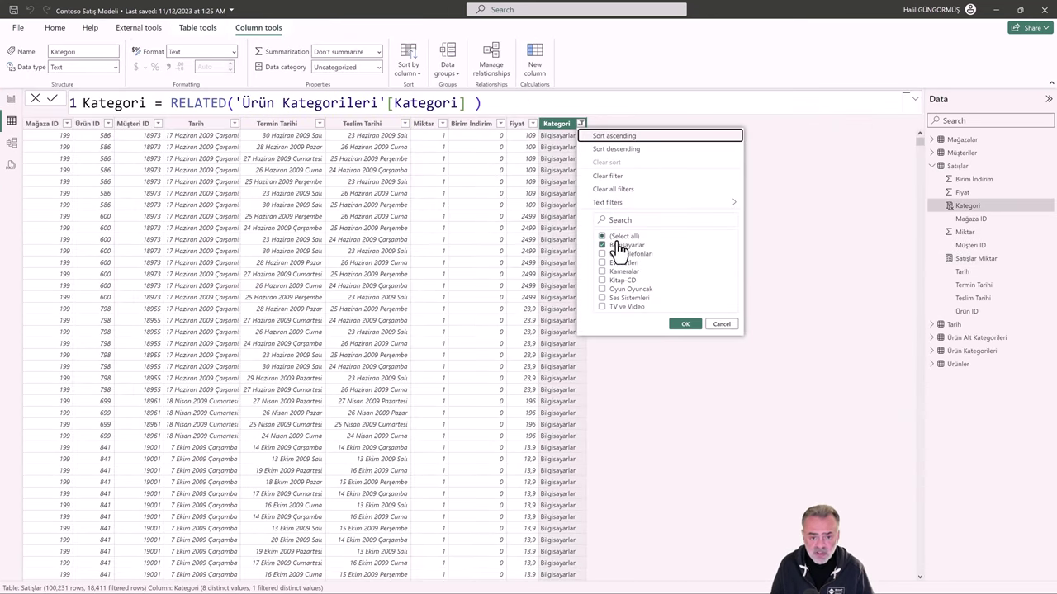
click(618, 245)
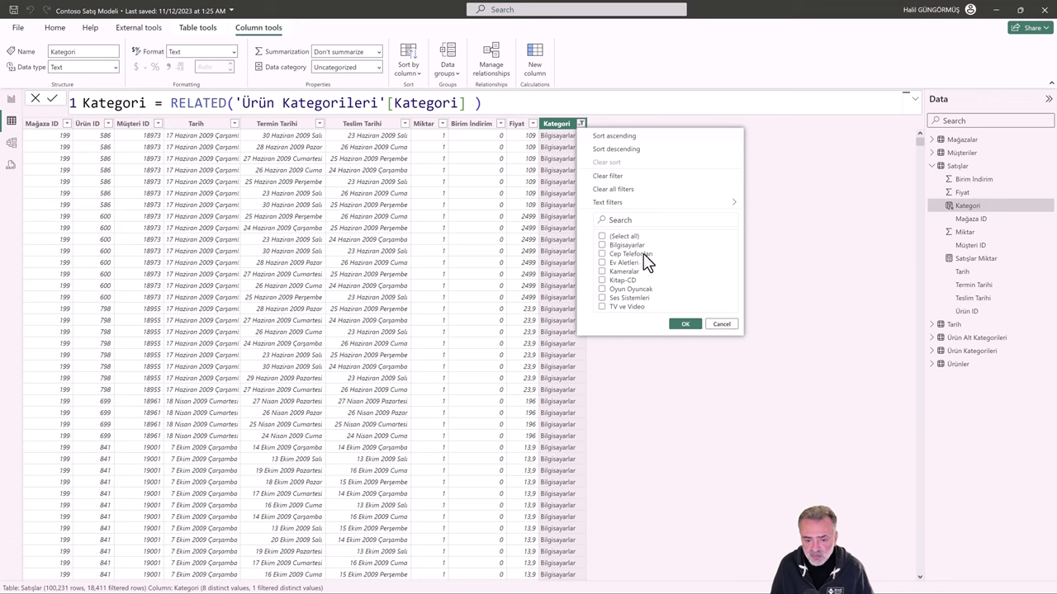
click(685, 323)
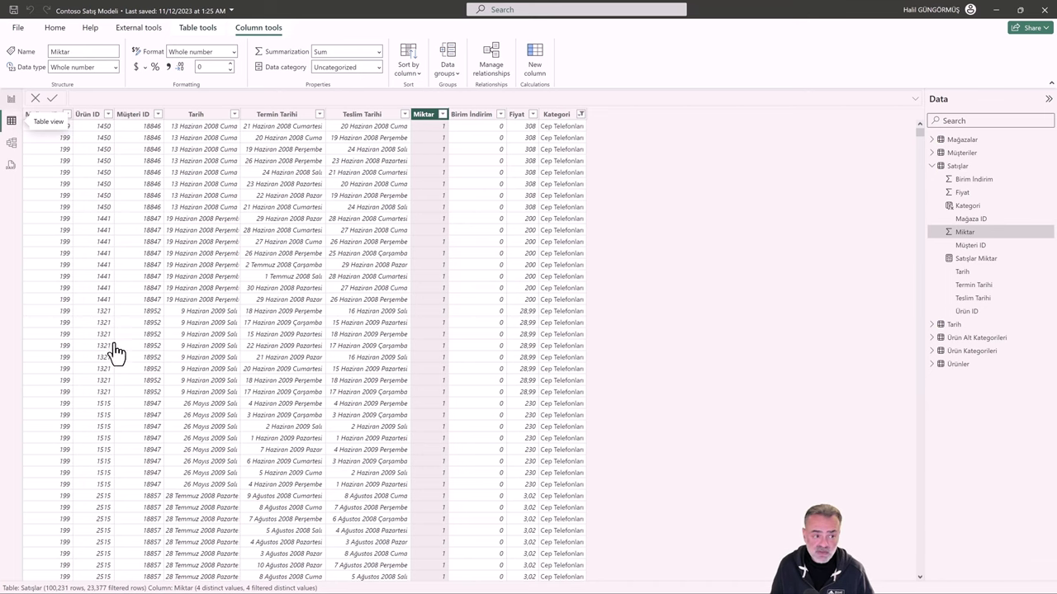
click(12, 100)
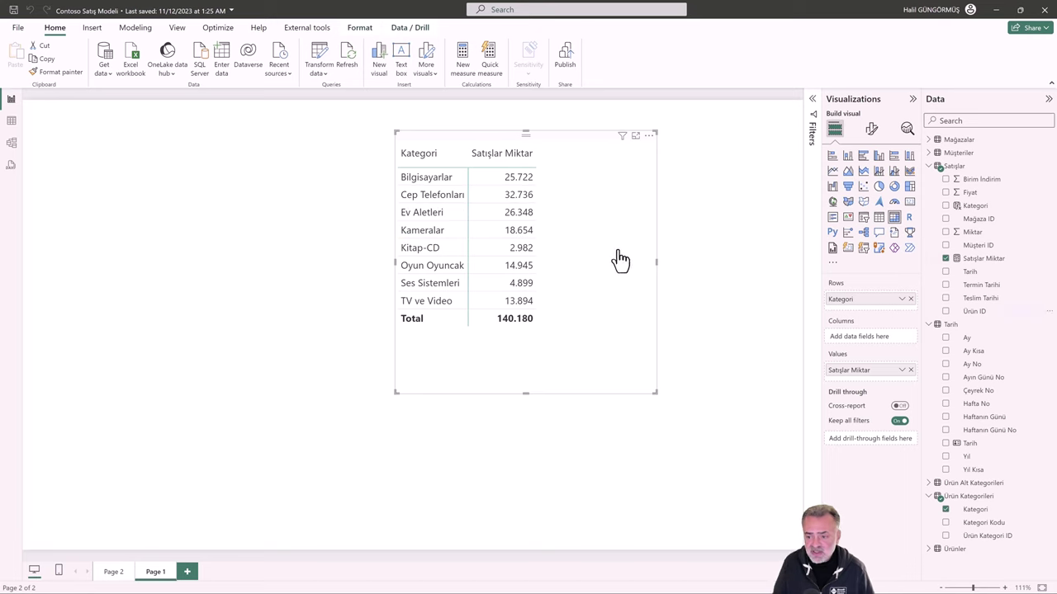
Replace Kategori with Yıl and Ay in the matrix rows, expand to months, and enlarge the visual
click(982, 258)
click(421, 105)
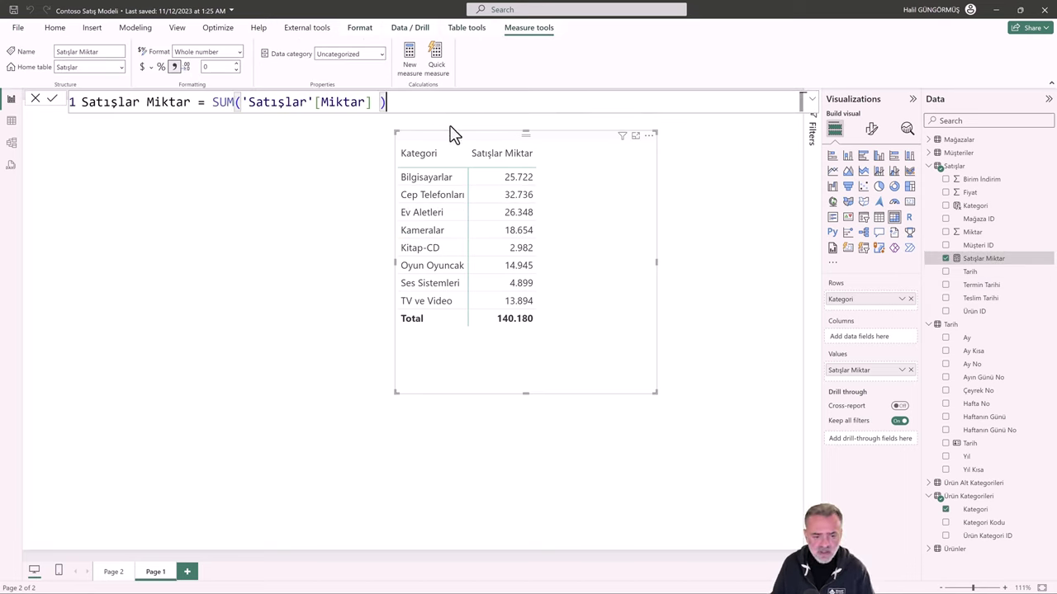
click(910, 299)
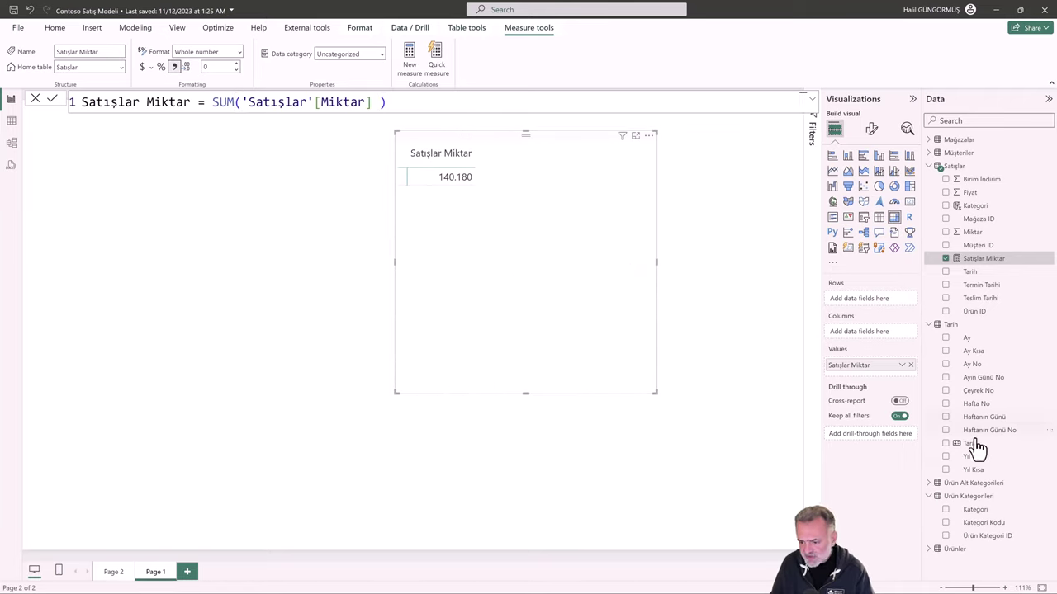
drag(973, 445, 880, 304)
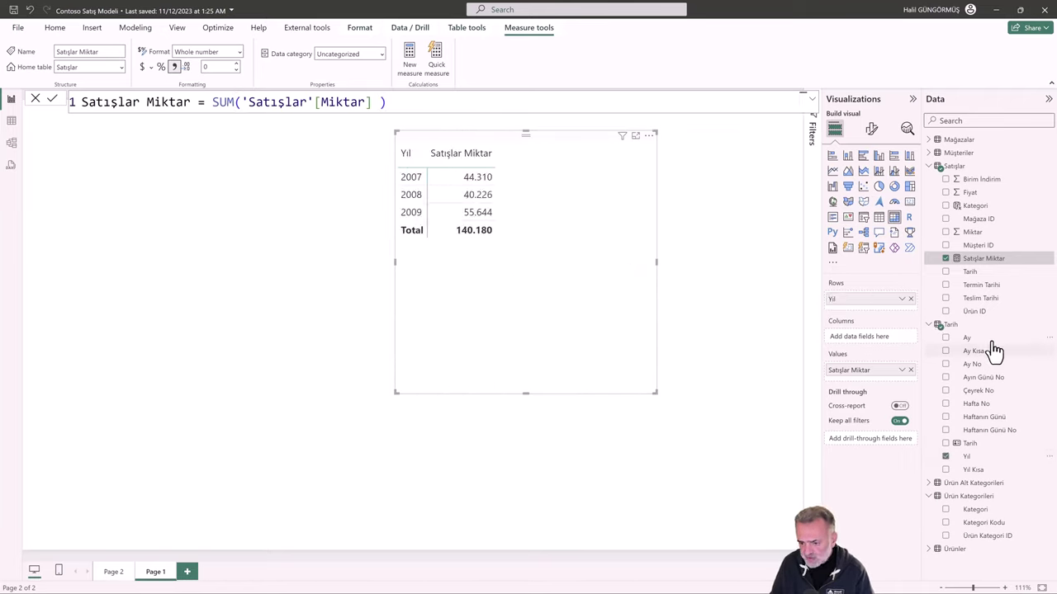
drag(966, 338, 867, 307)
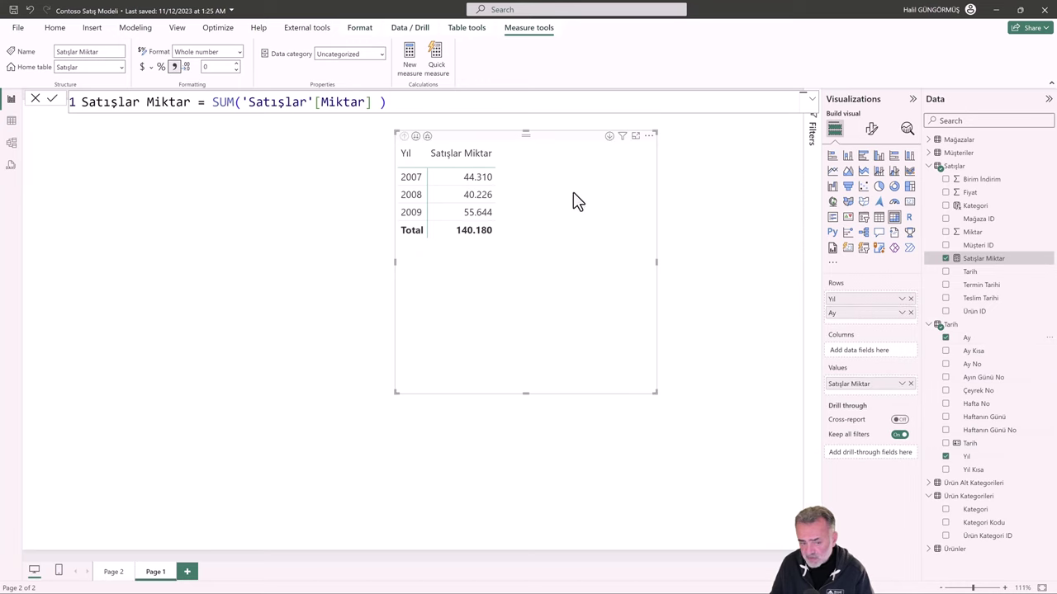
click(428, 137)
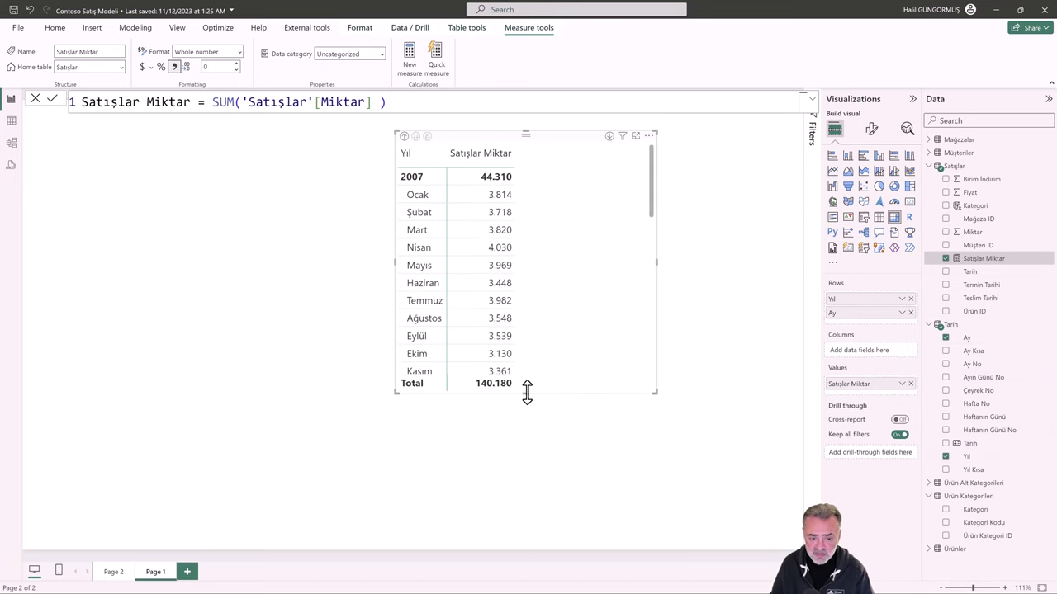
drag(526, 393, 533, 545)
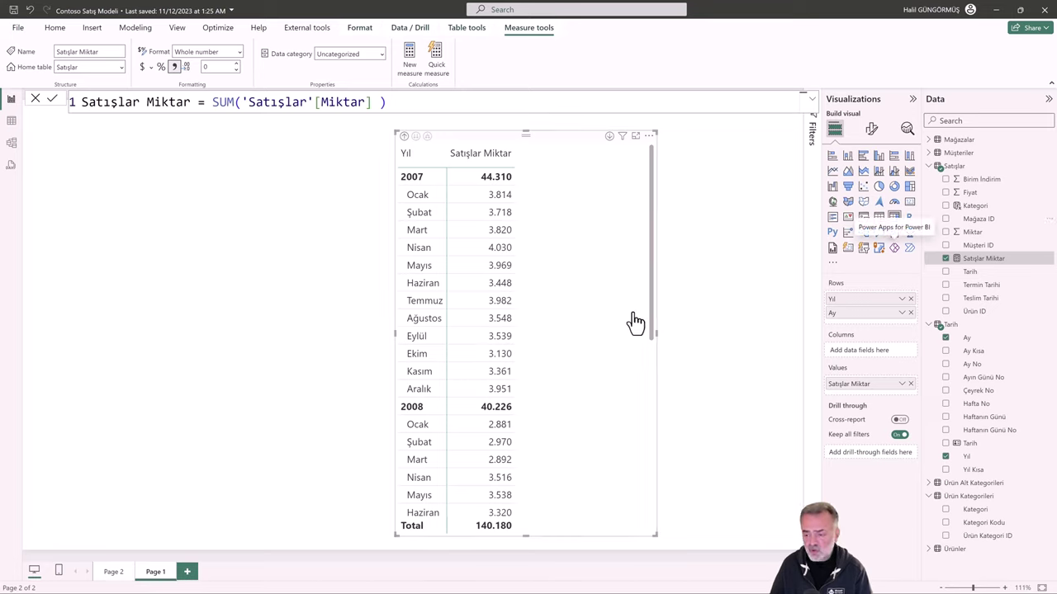
Create a new Kümülatif measure in Satışlar beginning CALCULATE([Satışlar Miktar]
right_click(960, 168)
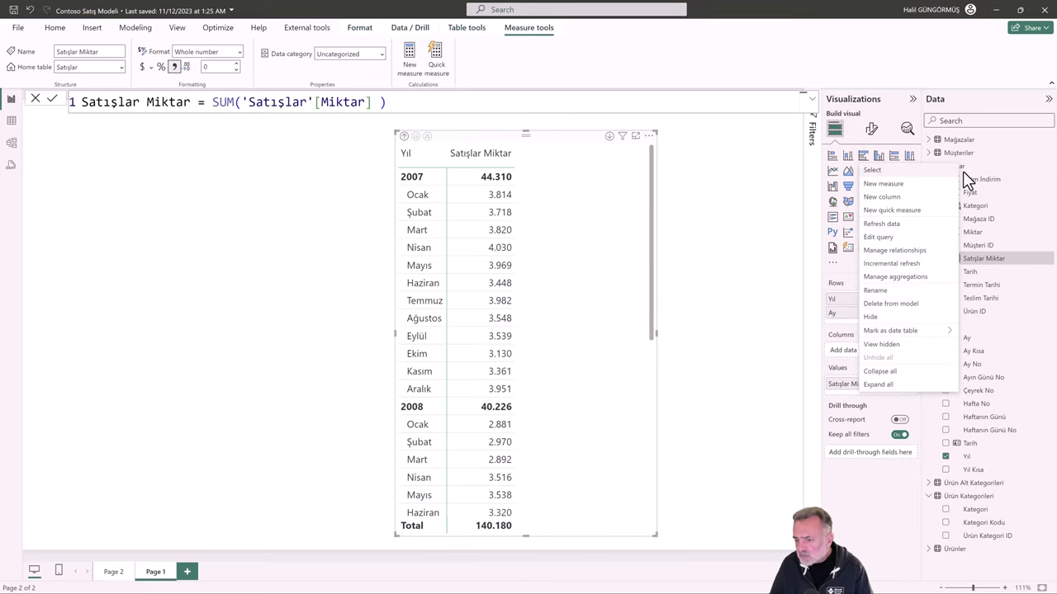
click(918, 185)
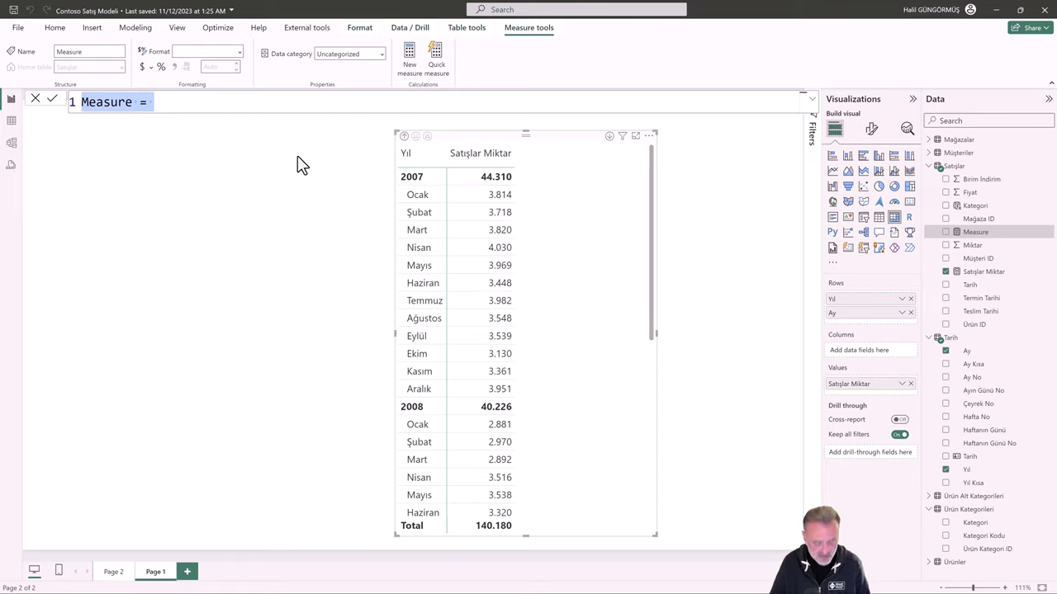
key(BackSpace)
text(Kümülatif )
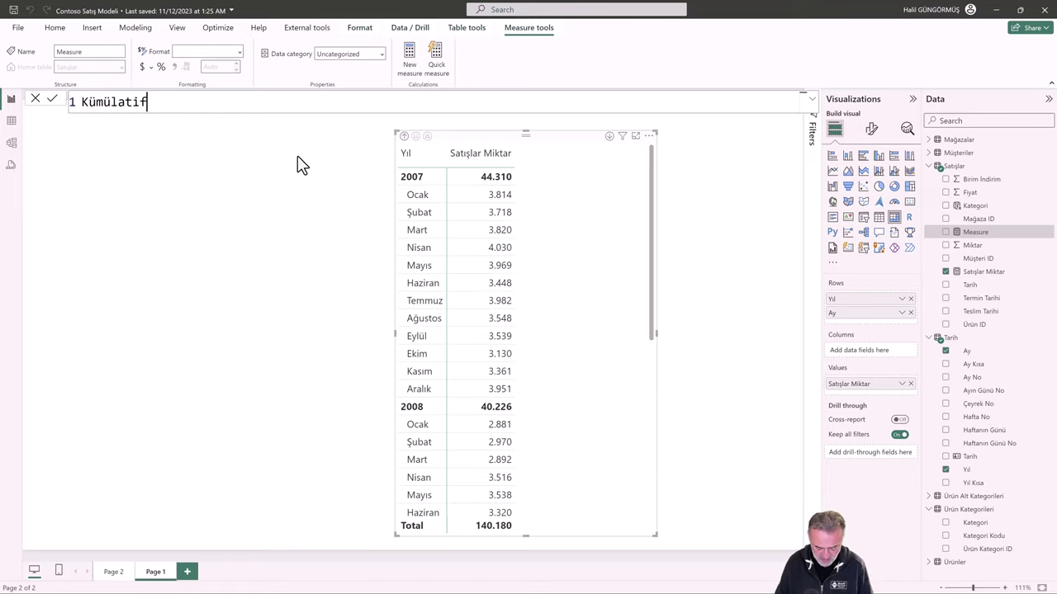
text(= cal)
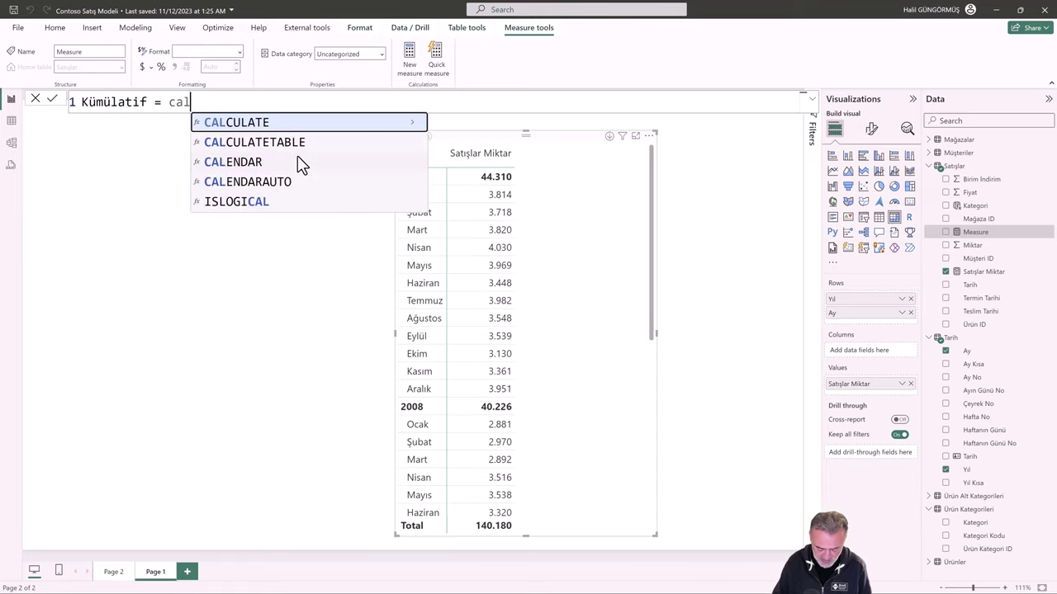
key(Tab)
text(')
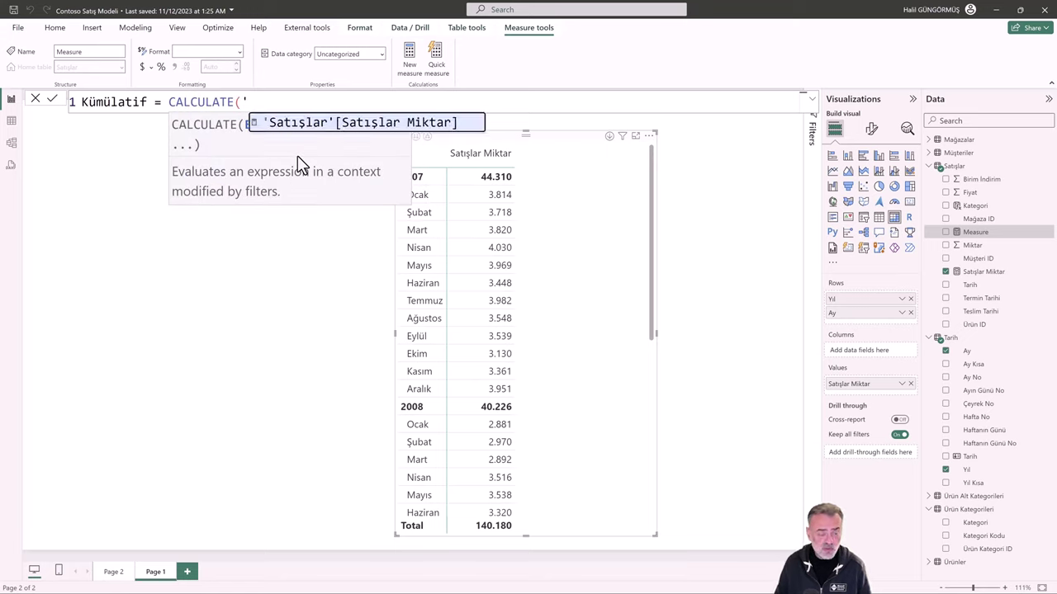
key(BackSpace)
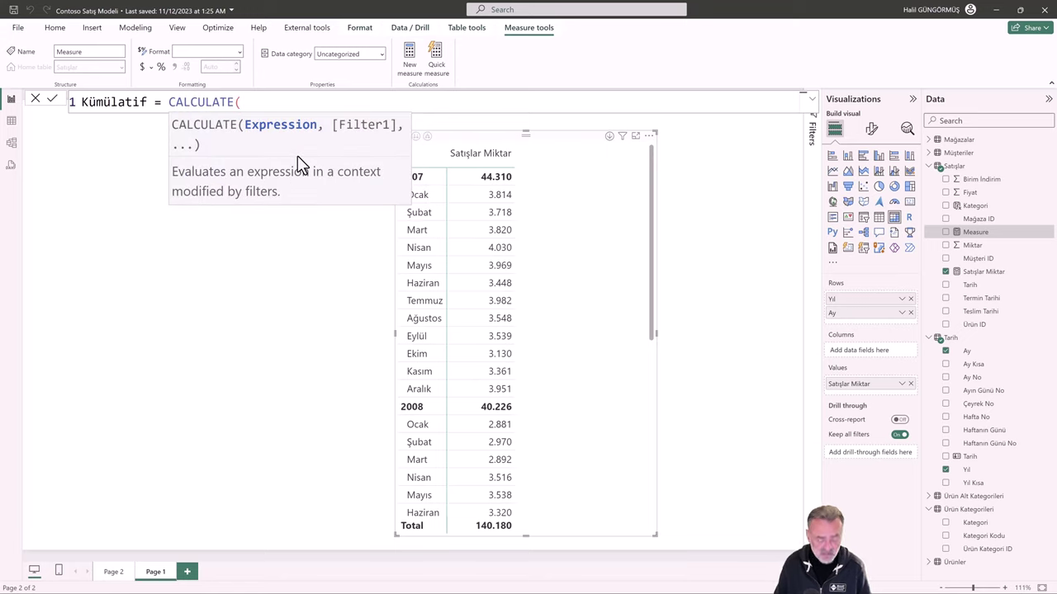
text([)
key(Tab)
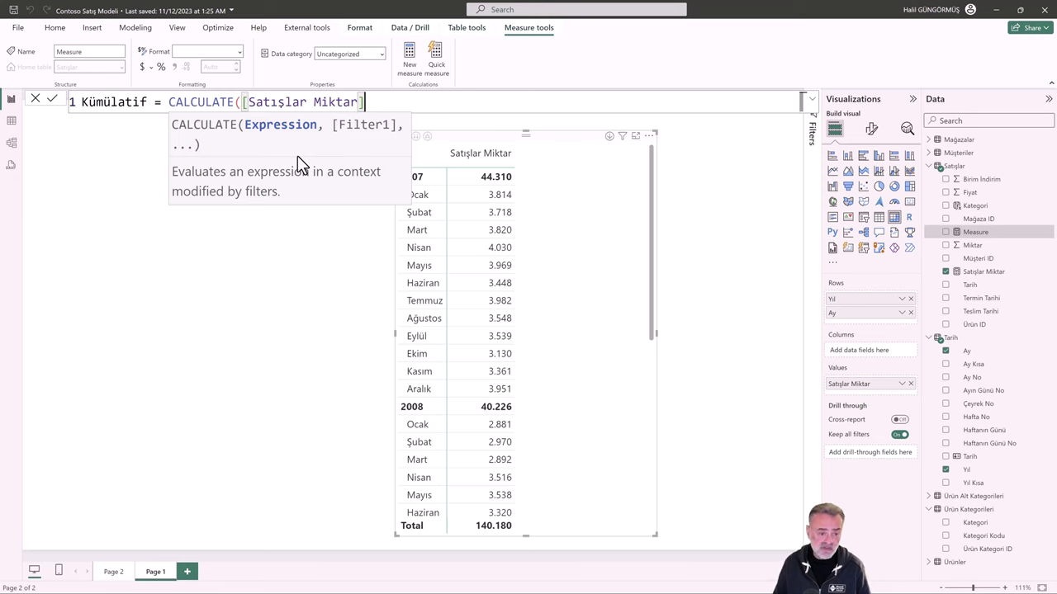
Finish the Kümülatif formula with DATESYTD('Tarih'[Tarih]) as the filter and commit it
text(, ytd)
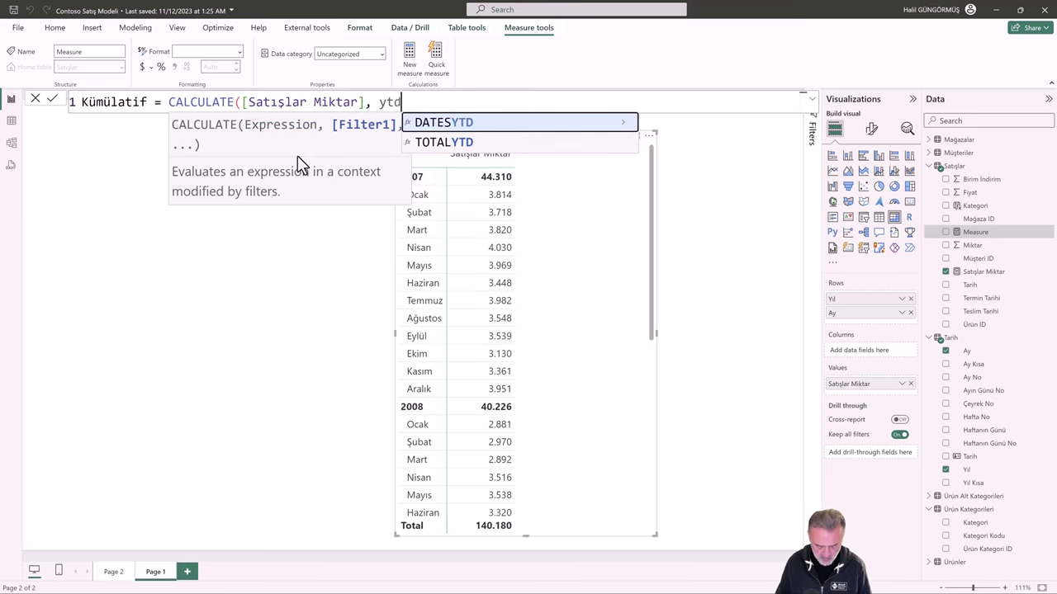
key(Tab)
text(')
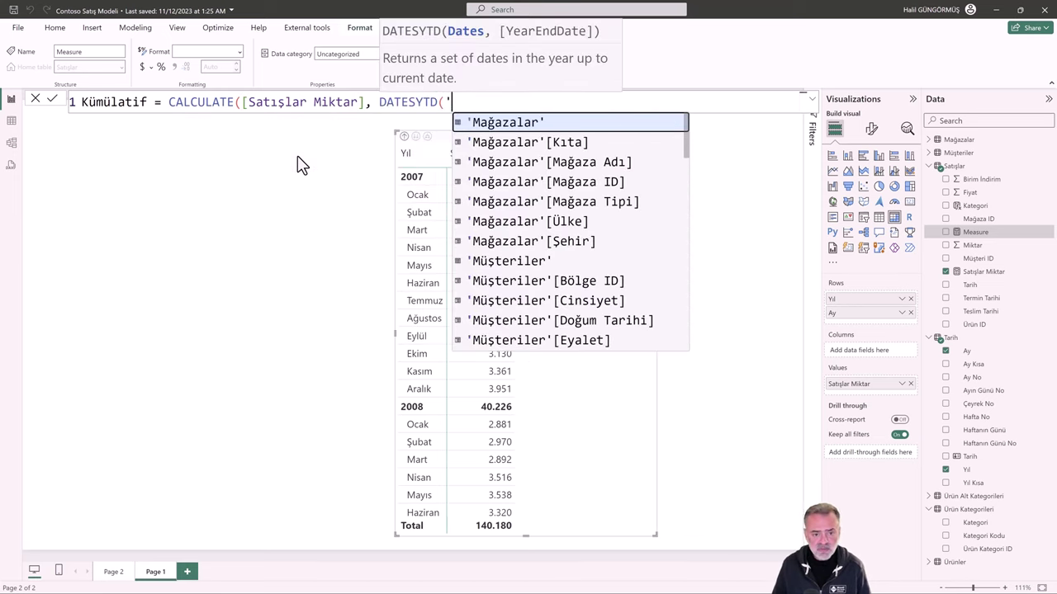
text(tra)
key(BackSpace)
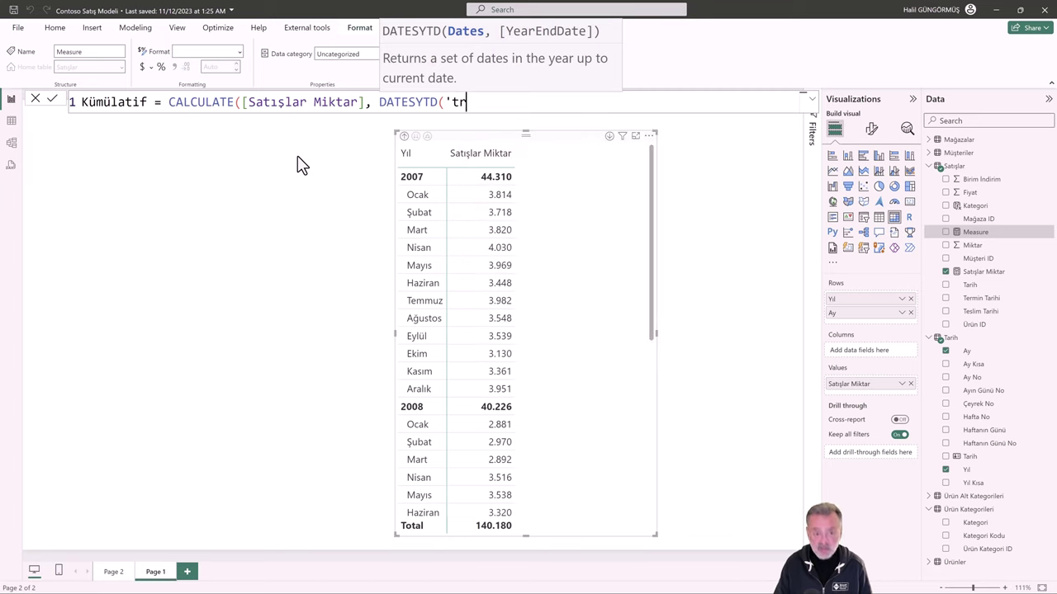
key(BackSpace)
text(ar)
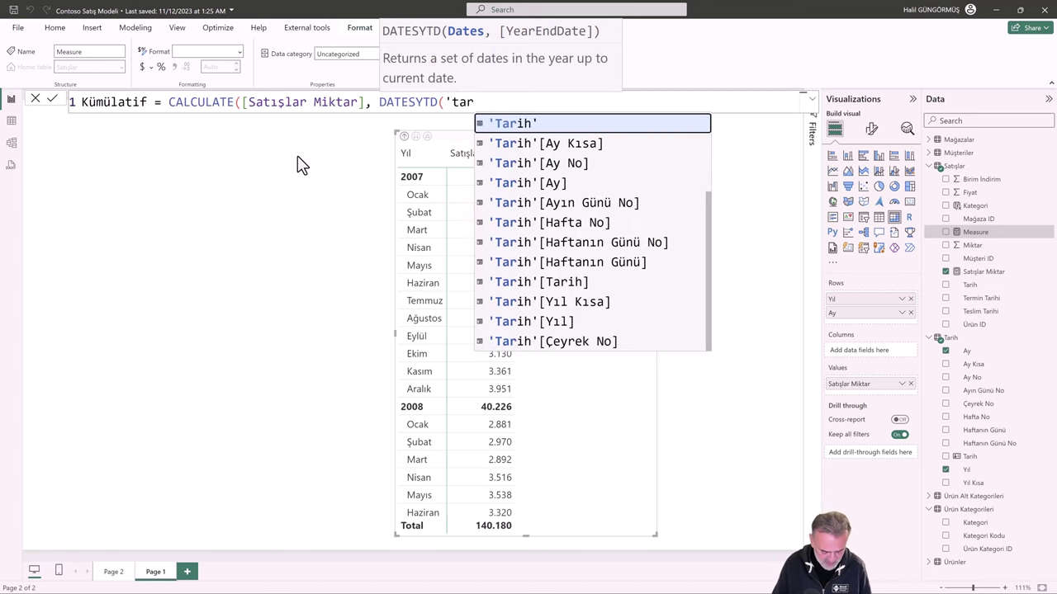
key(Tab)
text([ta)
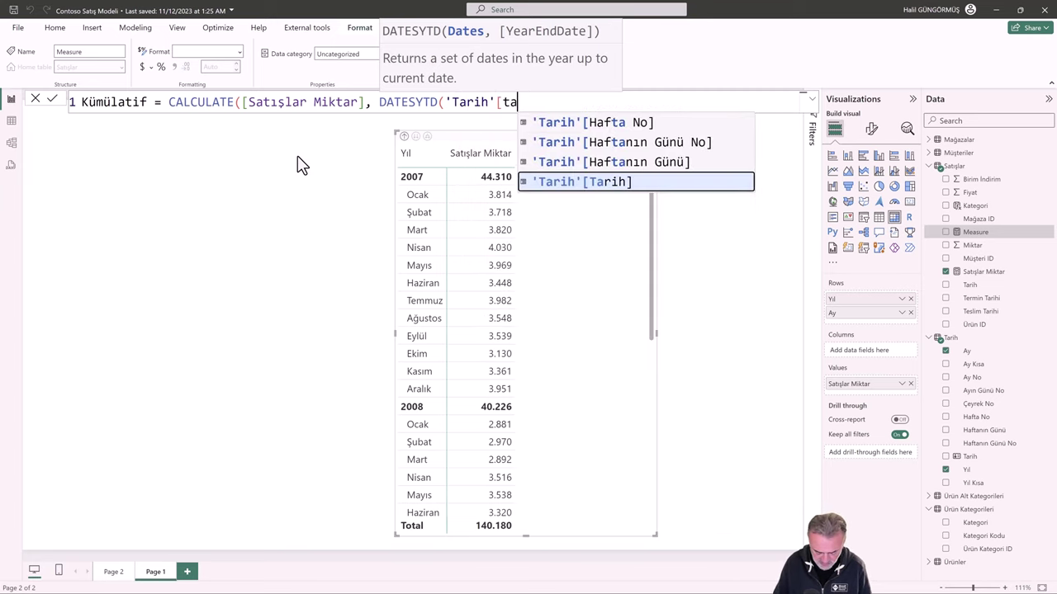
key(Tab)
text())
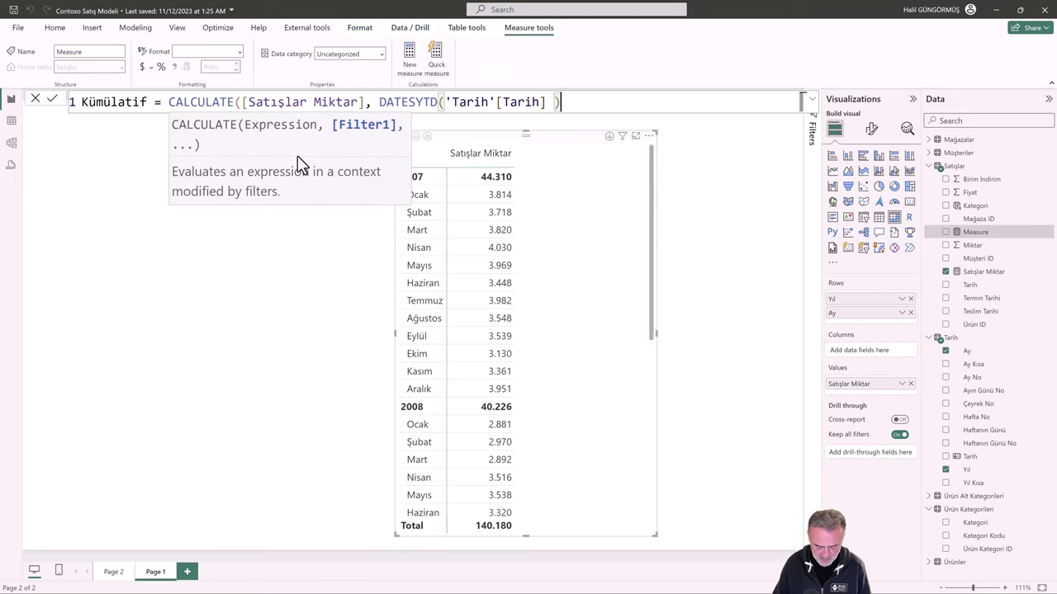
text())
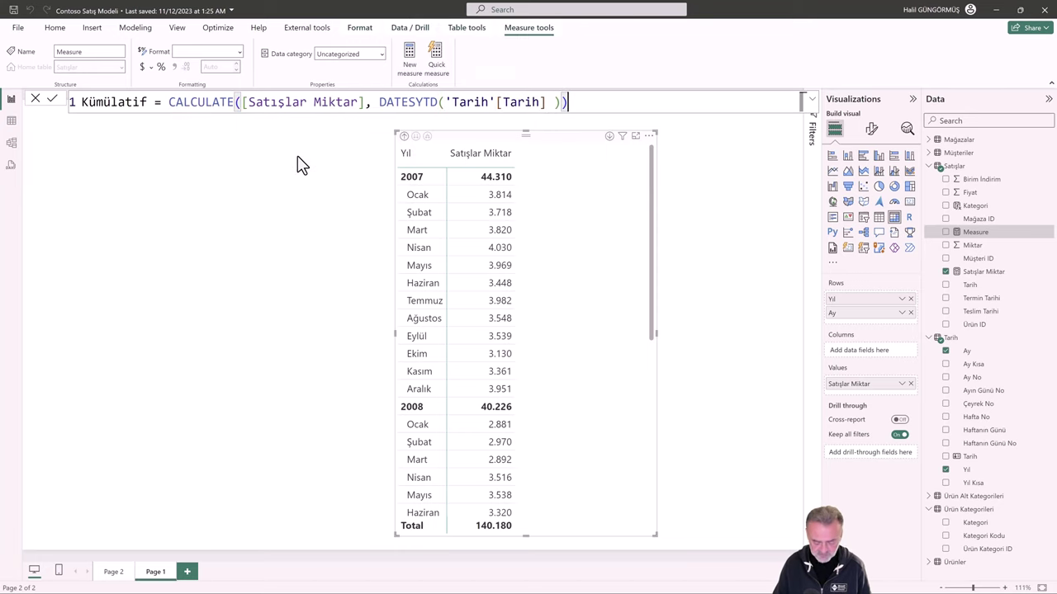
key(Return)
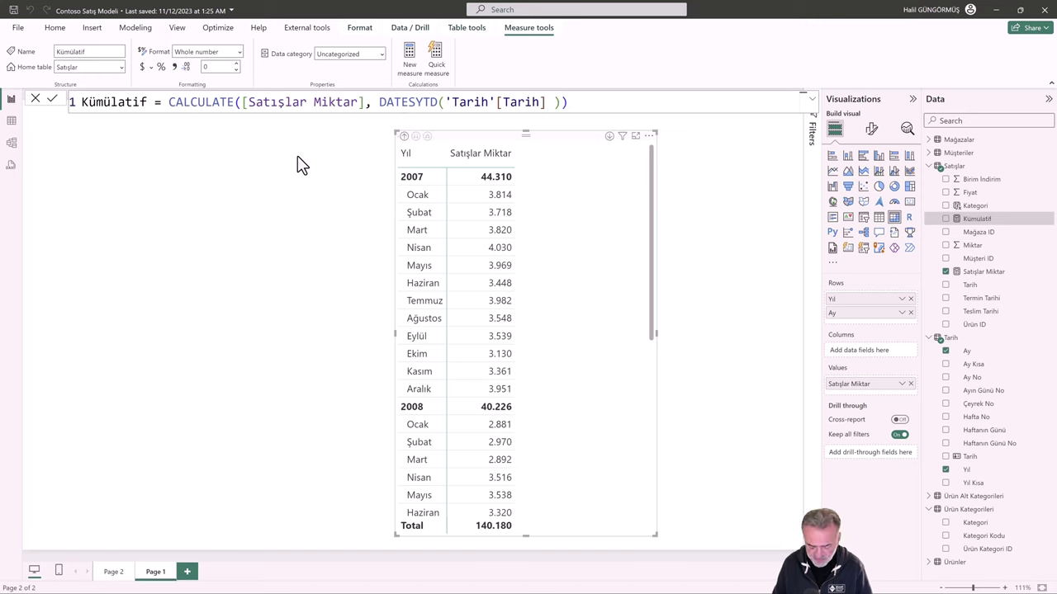
Add the Kümülatif measure to the matrix Values beside Satışlar Miktar
click(945, 219)
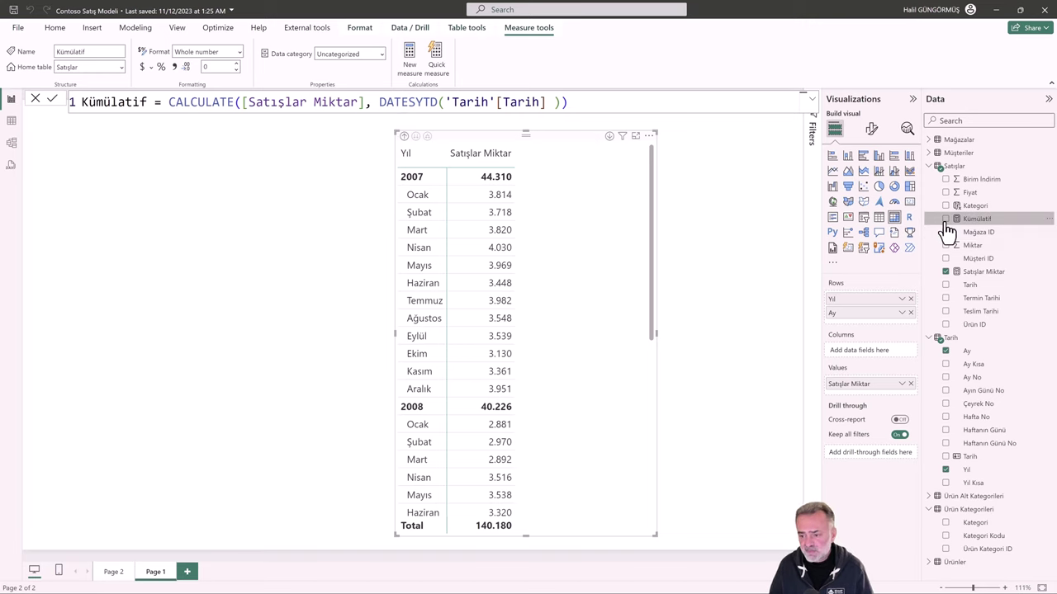